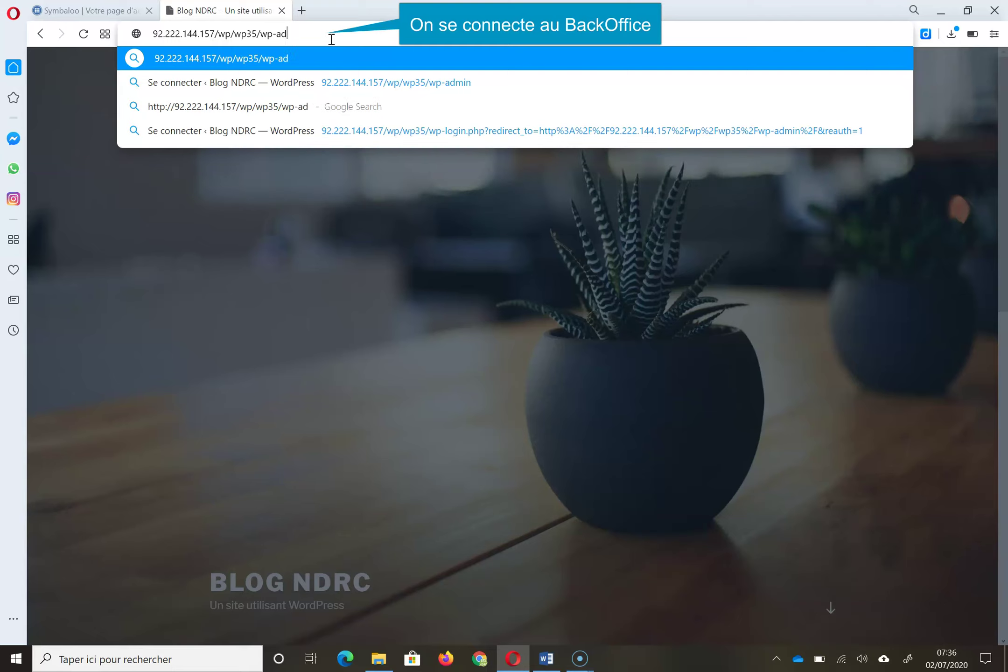
Open the blog's wp-admin login page and sign in with the saved admin username and password.
key(Return)
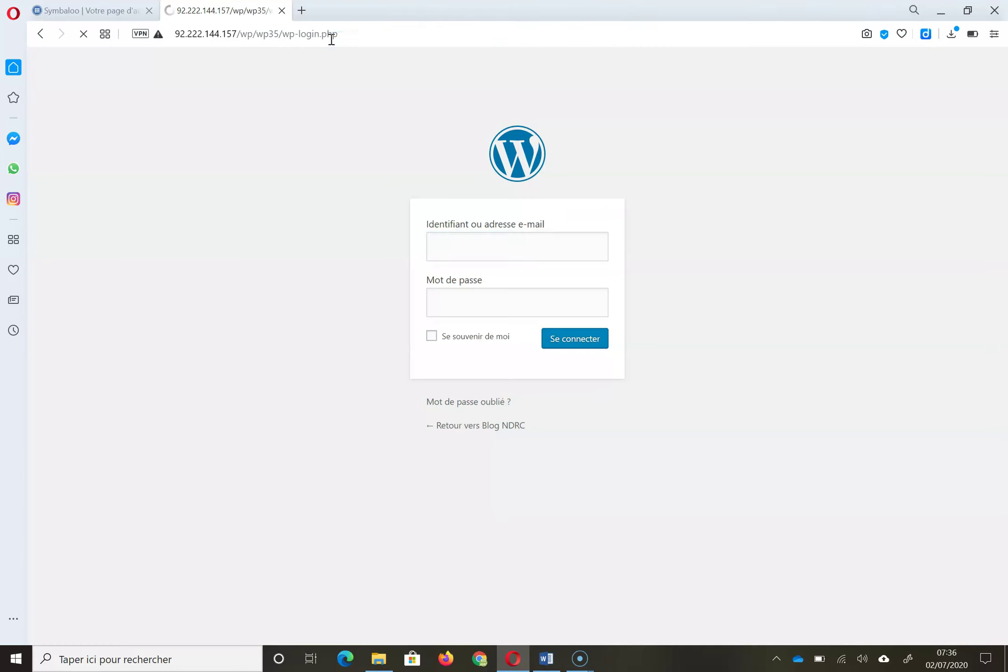
click(522, 250)
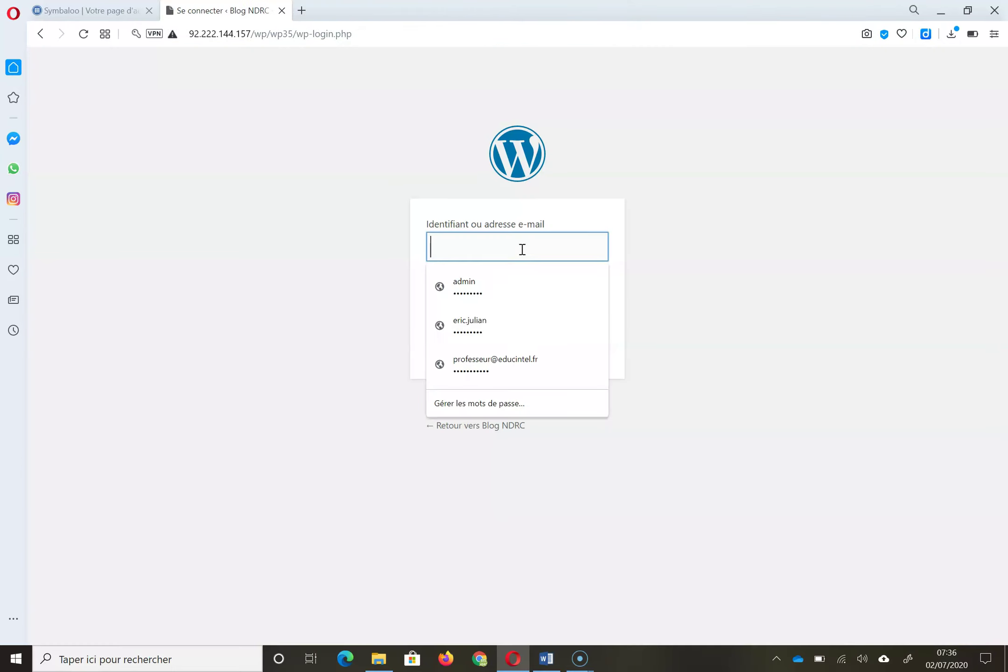
click(507, 284)
click(569, 338)
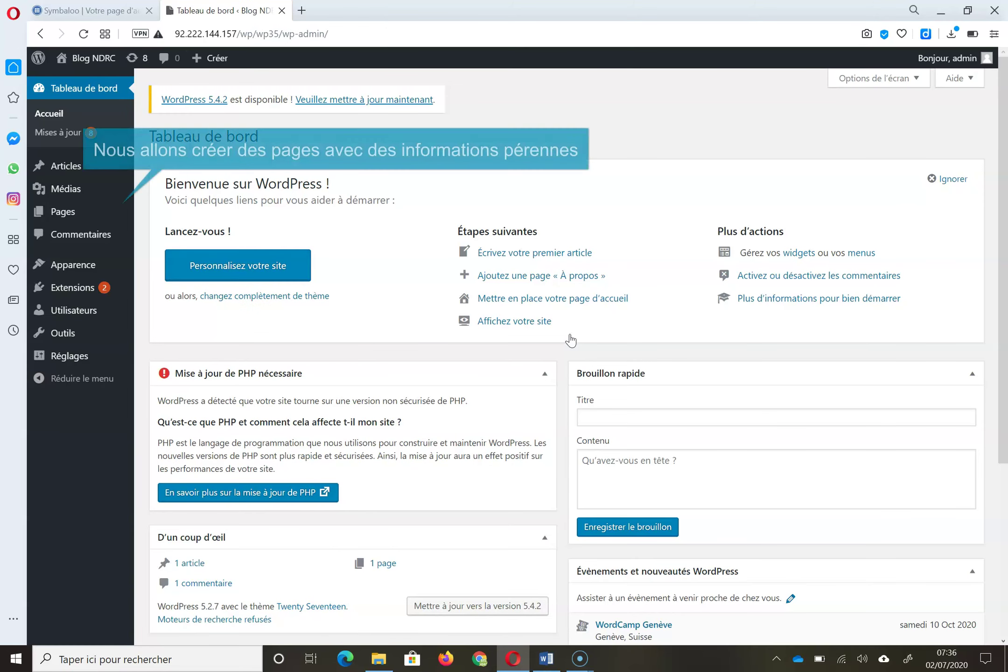
Create a new page titled "Bienvenue chez Grimp'up".
mouse_move(71, 213)
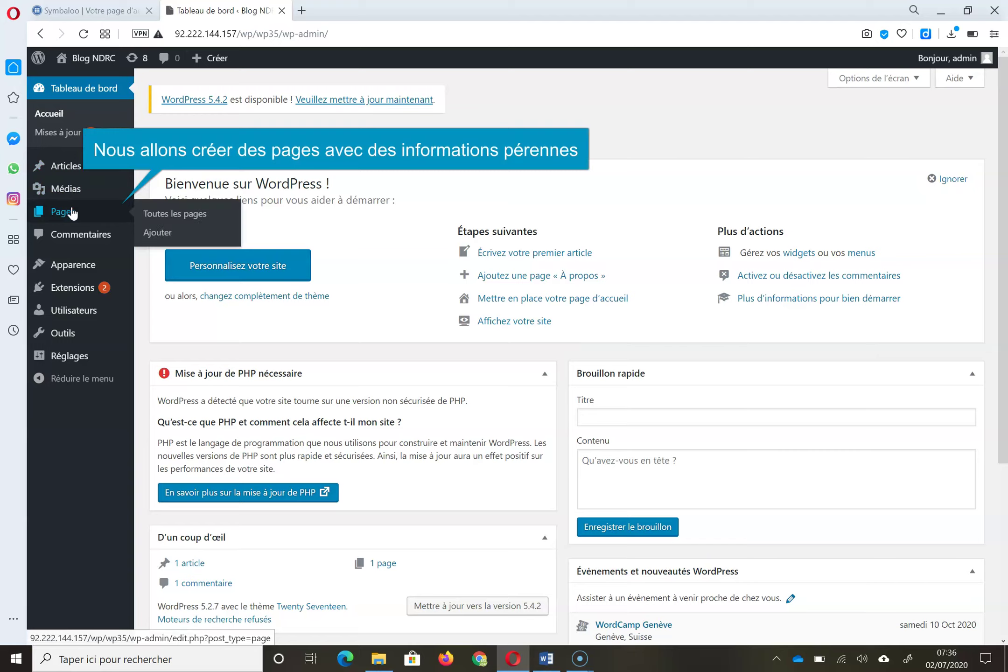
click(157, 233)
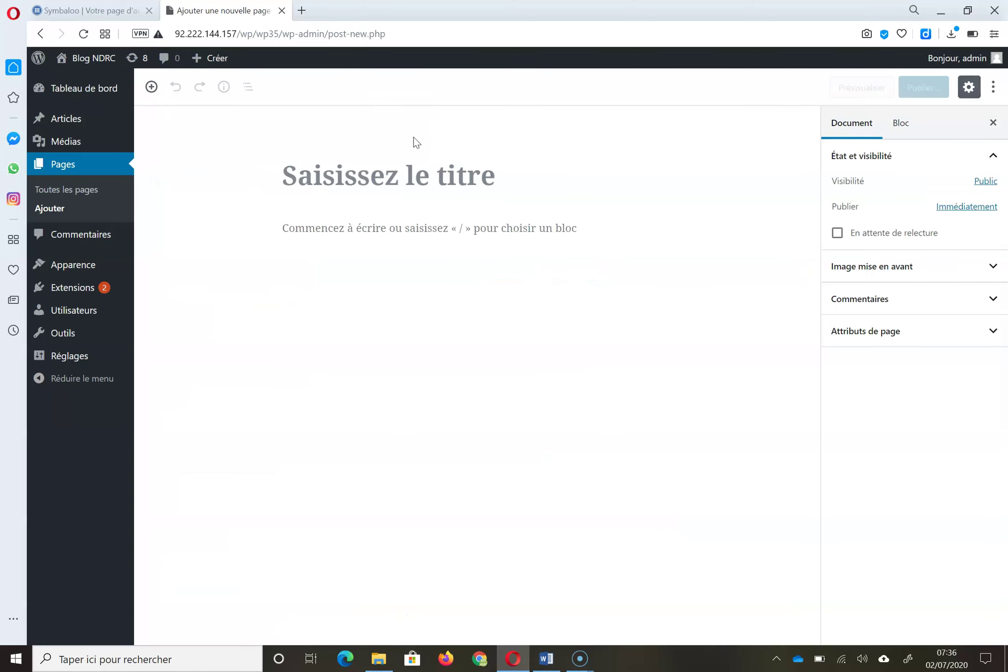
text(Bienvenue chez Grimp'up)
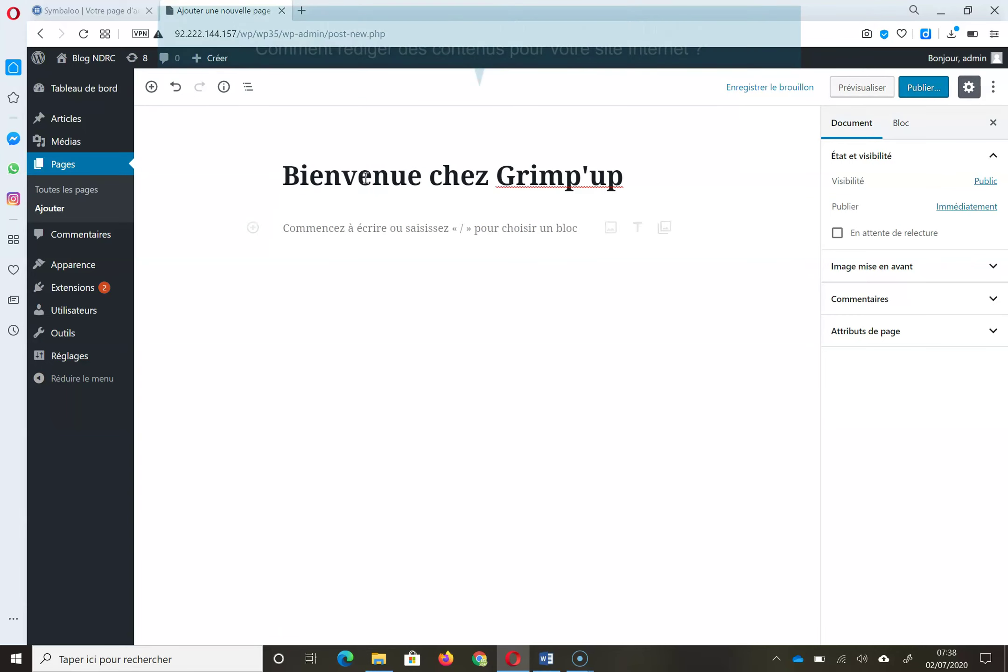
key(Return)
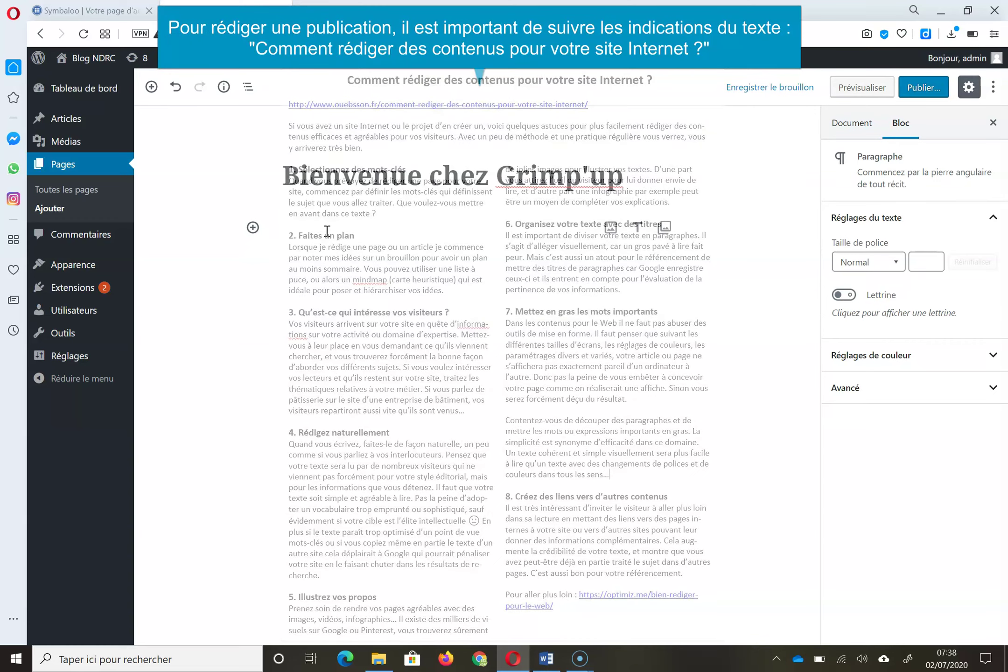
Write the introduction starting "Plus qu'une salle d'escalade, Grimp'up c'est le lieu", followed by the paragraph "N'attendez plus pour venir essayer l'escalade !".
text(Plus qu'une salle d'escalade, Grimp'up c'est le lieu)
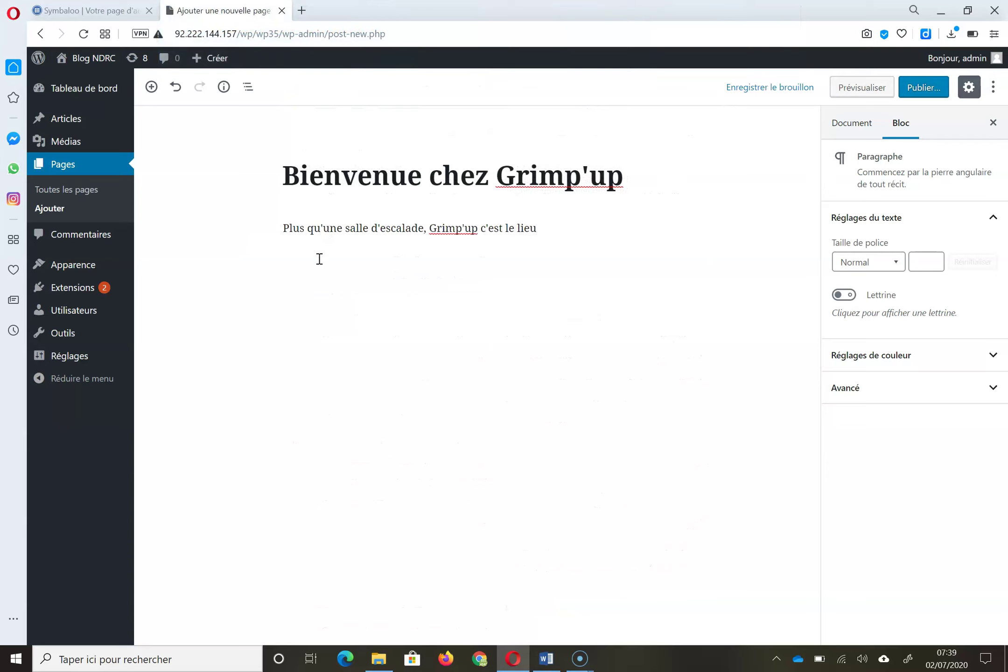
text( où vous pourrez découvrir les joies des hauteurs dans une ambiance conviviale ... et climatisée ! Première salle d'escalade du Vaucluse à combiner voie, bloc, vitesse, salle d'entrainement pour le haut niveau. Grimp'up vous propose également des cours de Yoga et de Fitness. Notre équipe est à votre écoute 7 jours sur 7 pour le plaisir des grands et d)
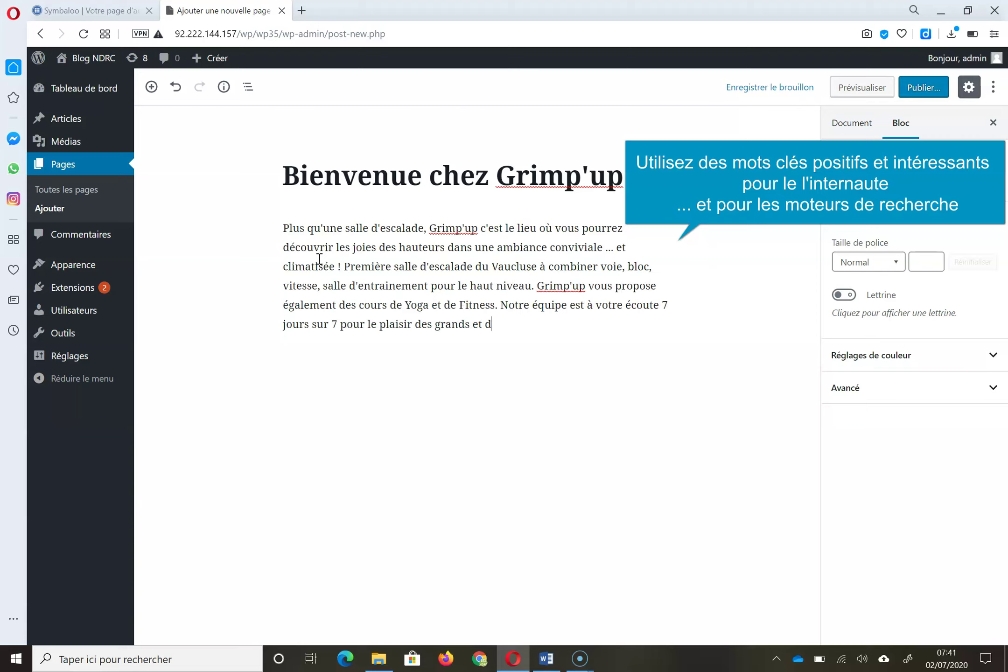
text(es petits avec une salle dédiée à l'initiation et au jeu.  N'attendez plus pour veni)
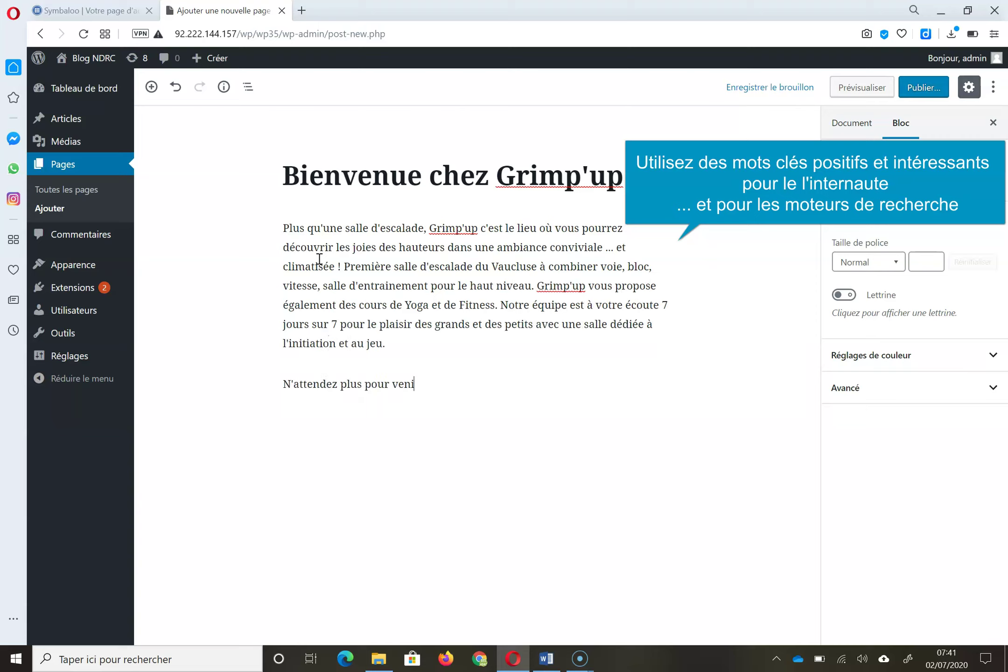
text(r essayer l'escalade !)
key(Return)
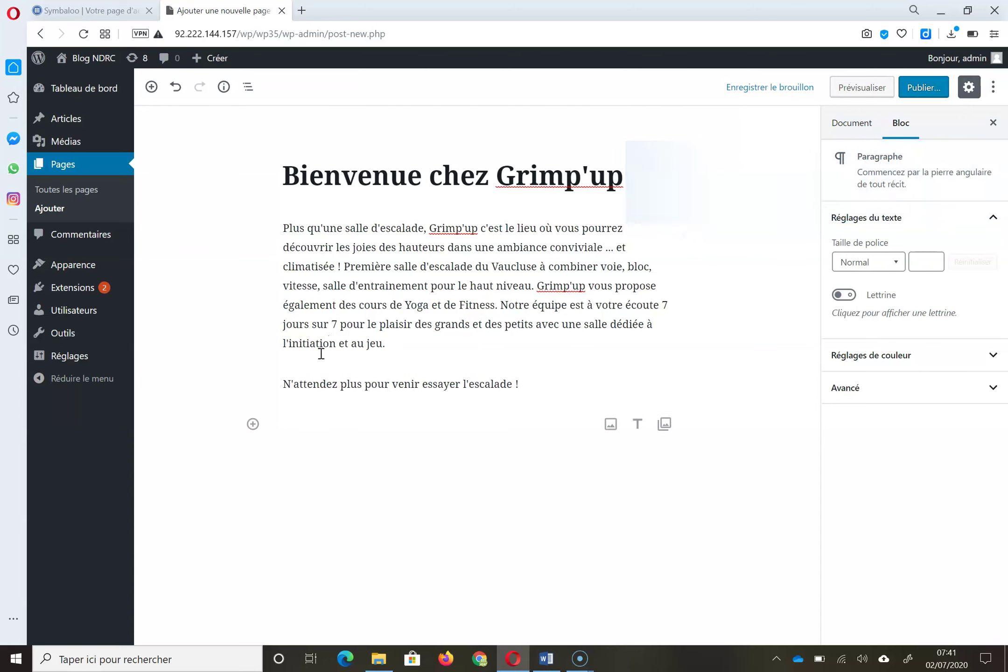
Insert an image block below the introduction and upload salle1.jpg from the ImagesEscalade folder.
click(610, 424)
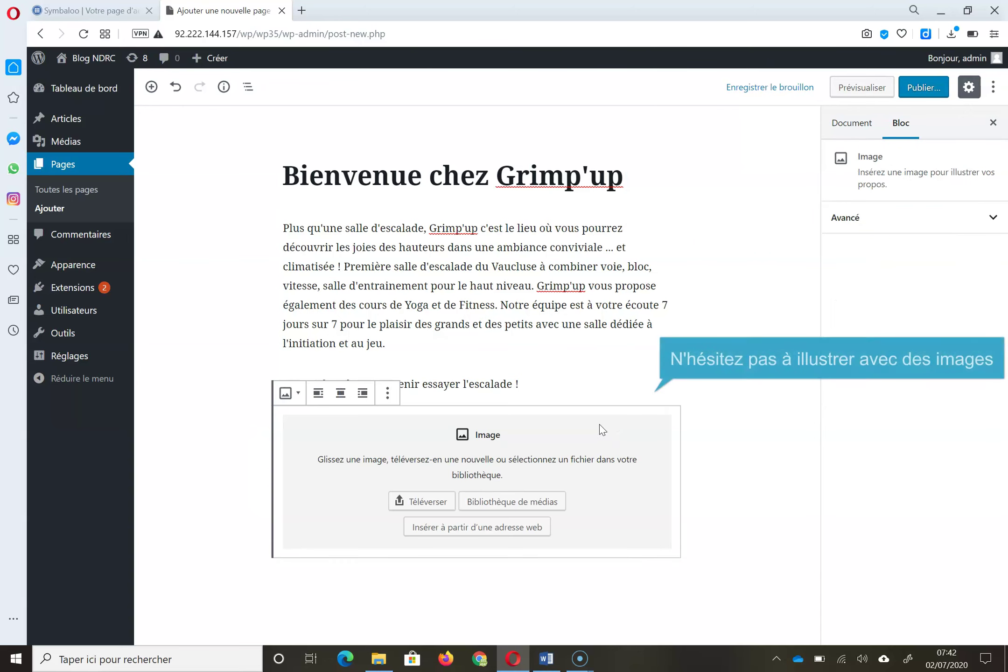
click(426, 502)
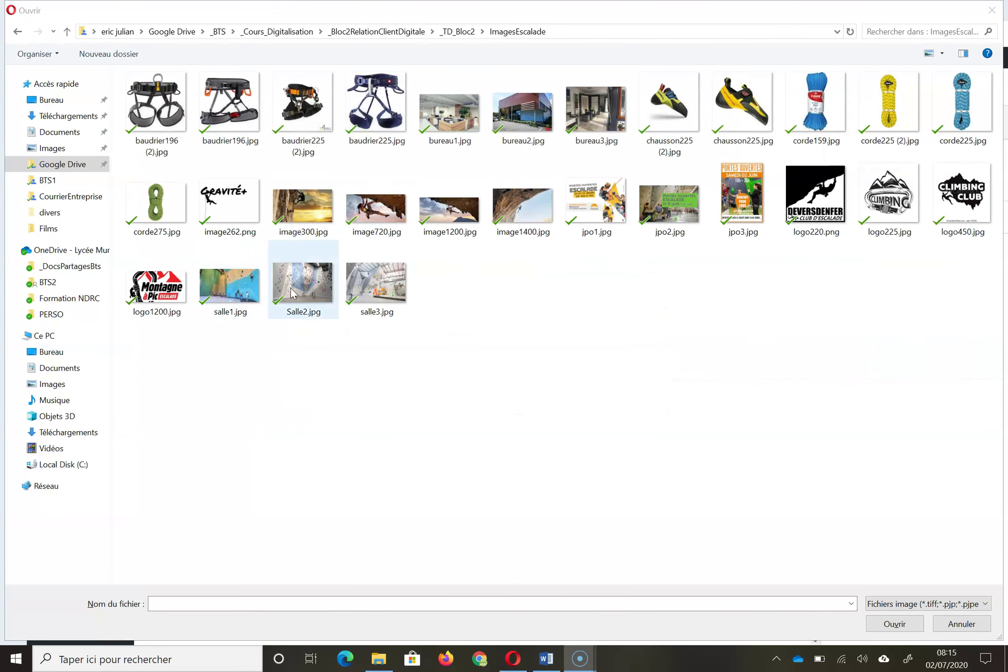
click(258, 293)
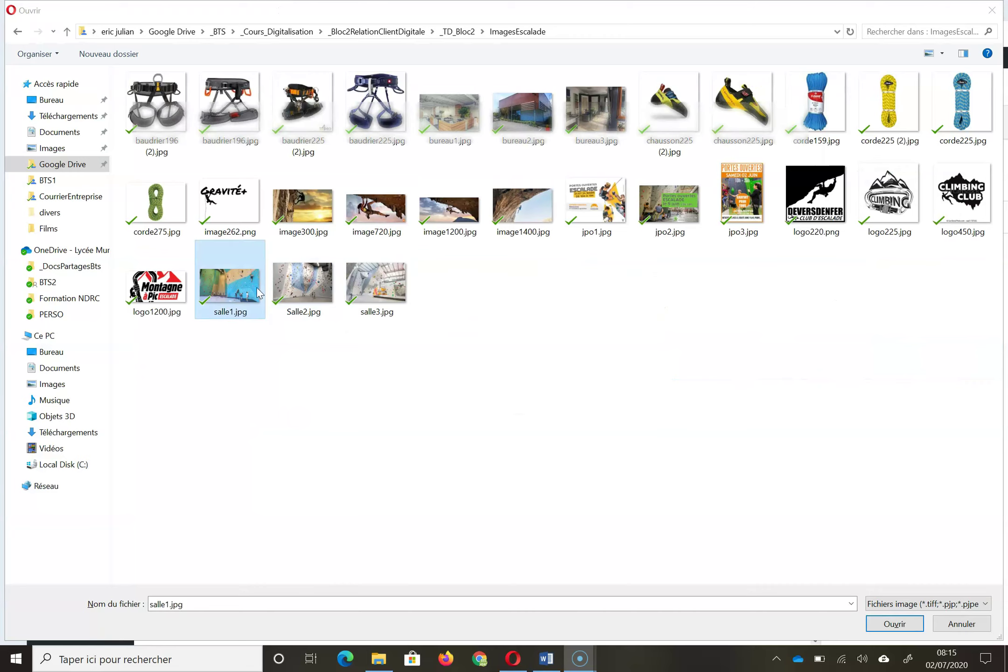
double_click(257, 293)
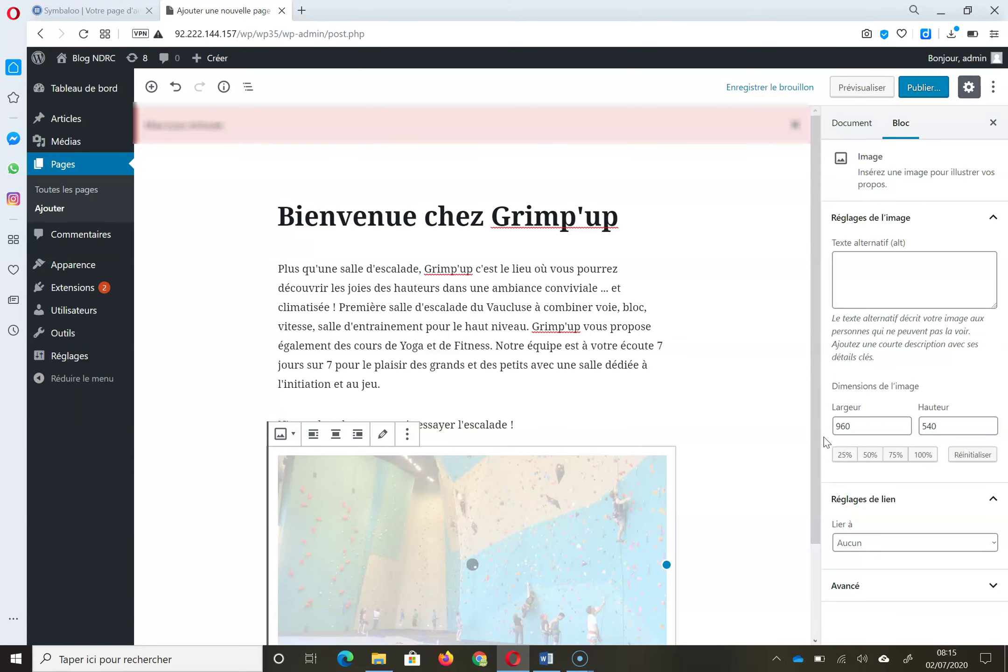
Caption the climbing wall image "La salle du grand mur Grimp'up" and set its alternative text to "Mur d'escalade Grimp'up".
drag(820, 435, 823, 561)
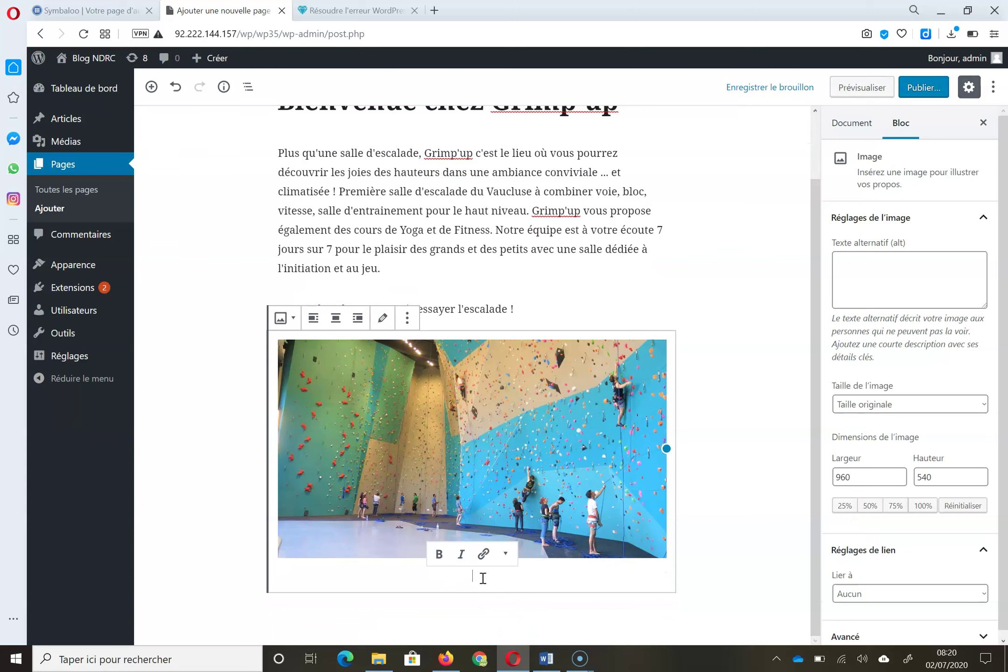
text(La salle)
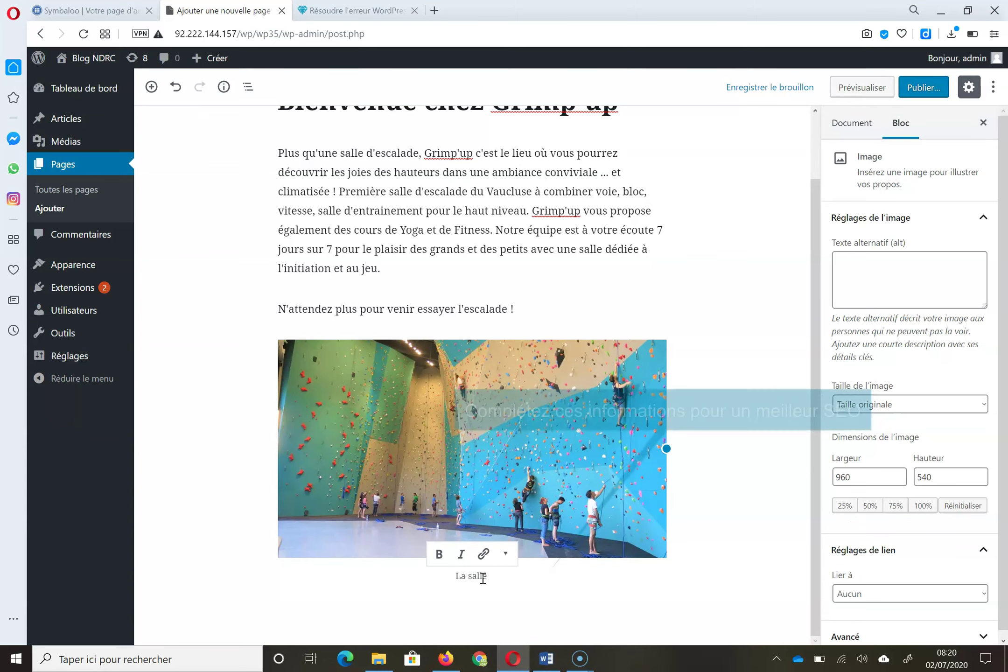
text( du grand mur Grimp'up)
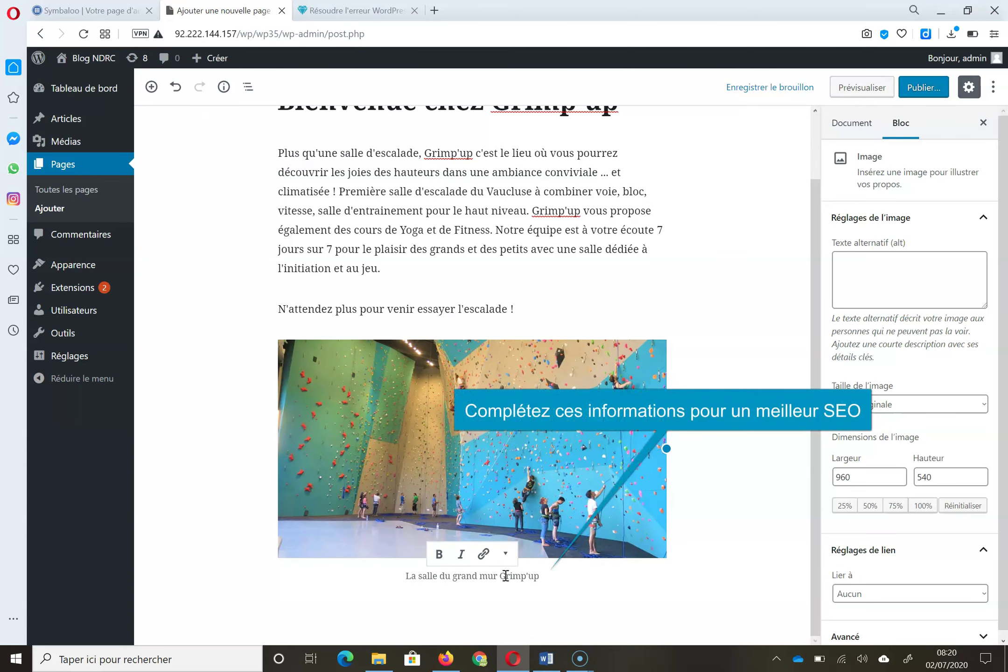
click(881, 273)
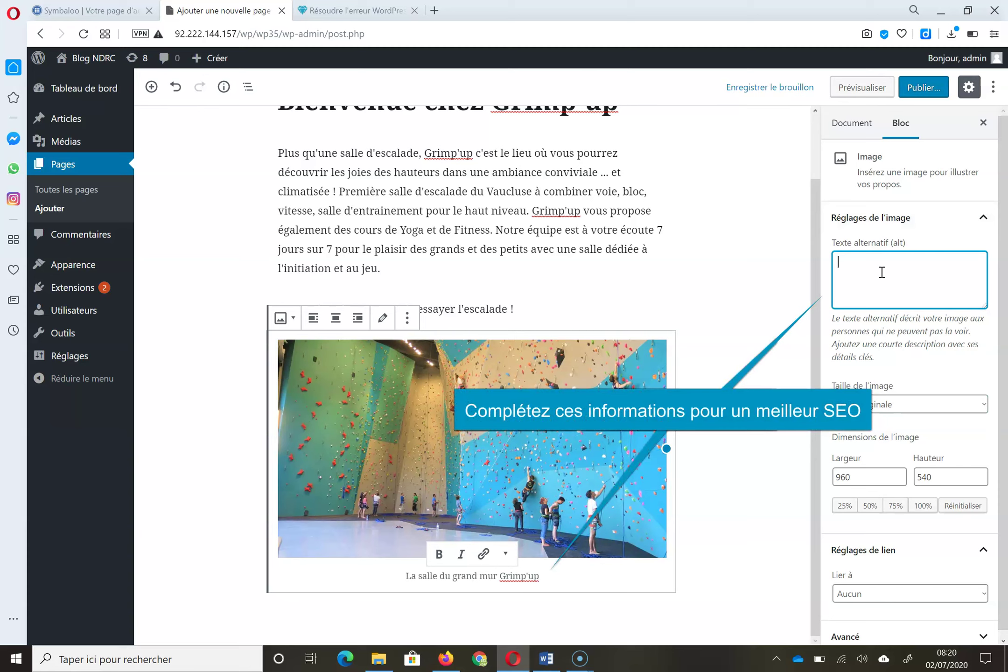
text(Mur d'escalade Grimp'up)
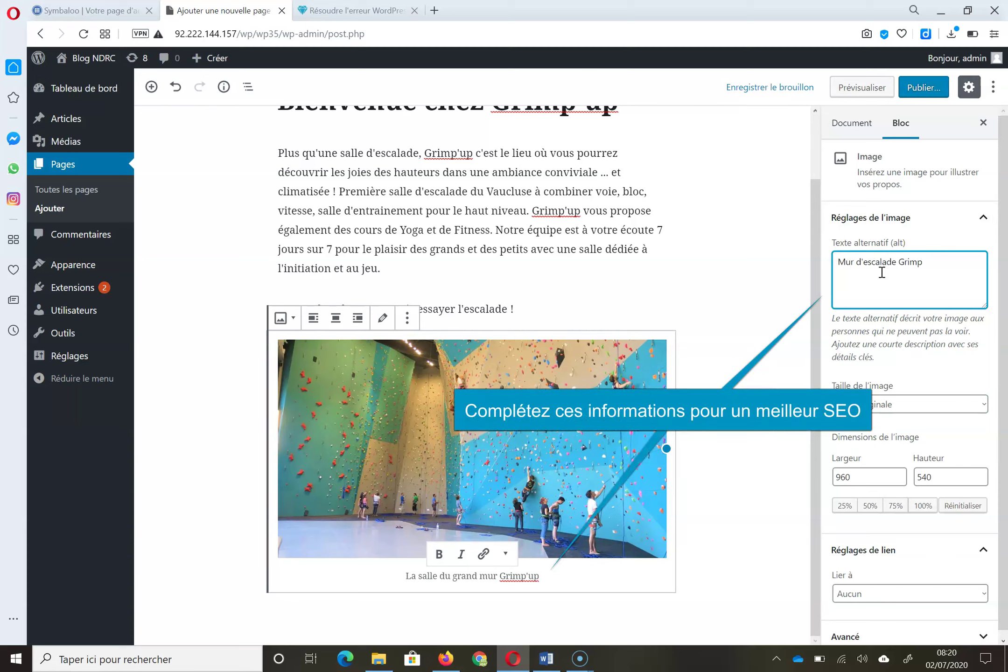
Add the paragraph "Dans un lieu, 3 activités :" below the first image.
click(594, 608)
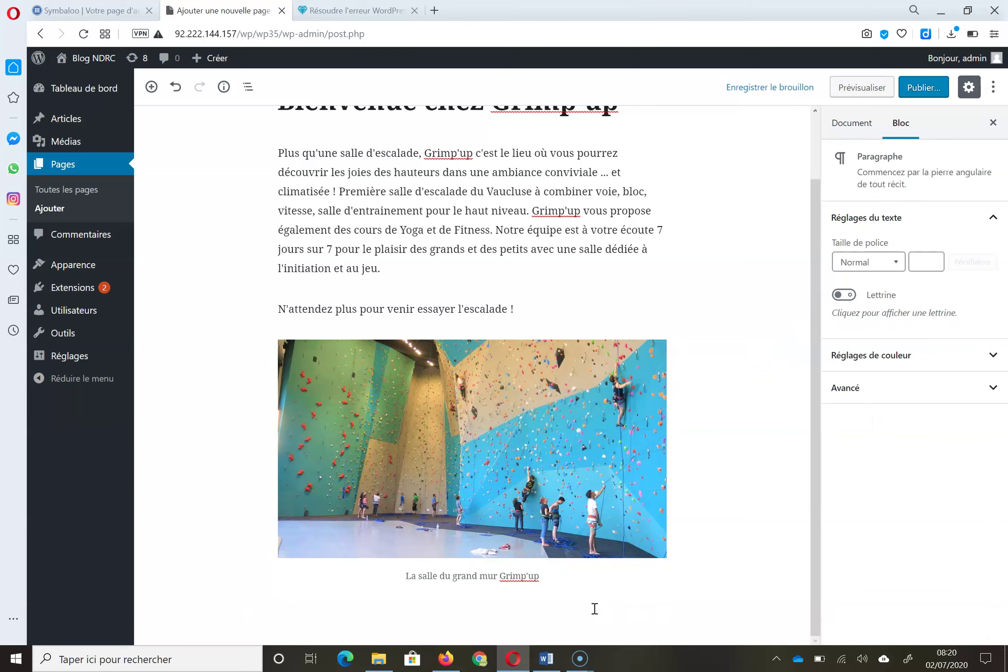
text(Dans un lieu, 3 activités)
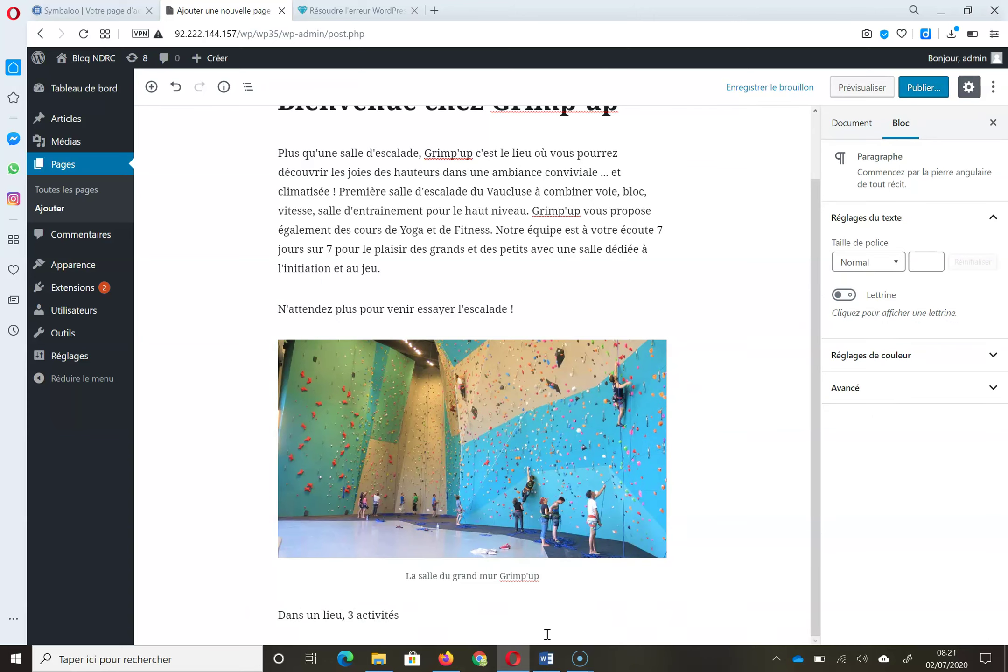
text( :)
key(Return)
Write the paragraph "L'escalade : accessible à tous et libre d'accès par abonnement ou par entrée individuelle. Pas de limite de temps, "éclatez-vous" et progressez !".
text(L'escalade : accessible)
right_click(367, 614)
click(391, 457)
text(à tous et libre d'acc)
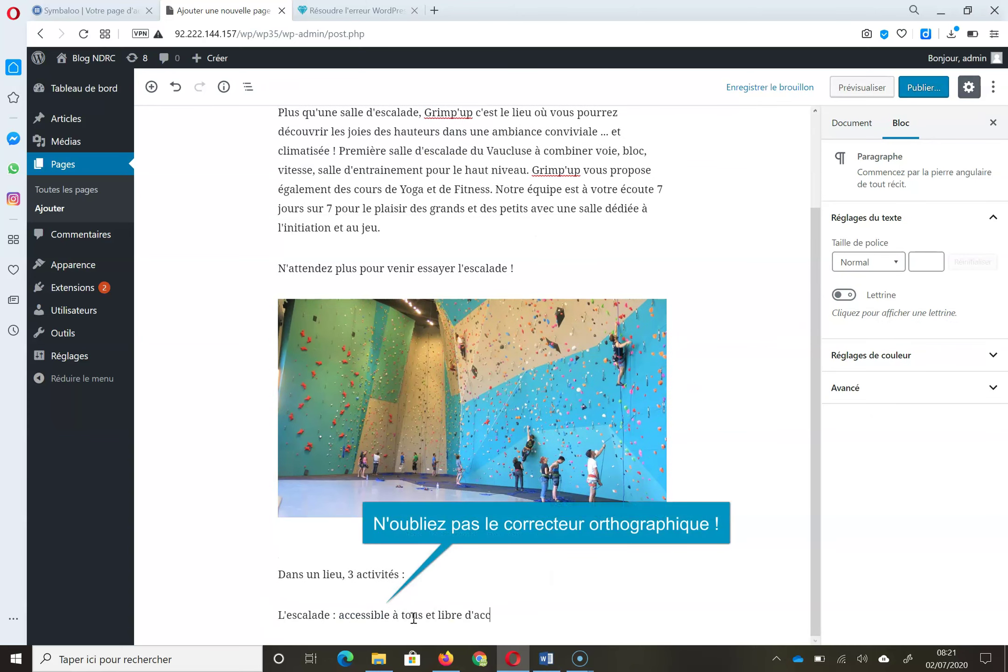
text(ès par abonnement ou par entrée individu)
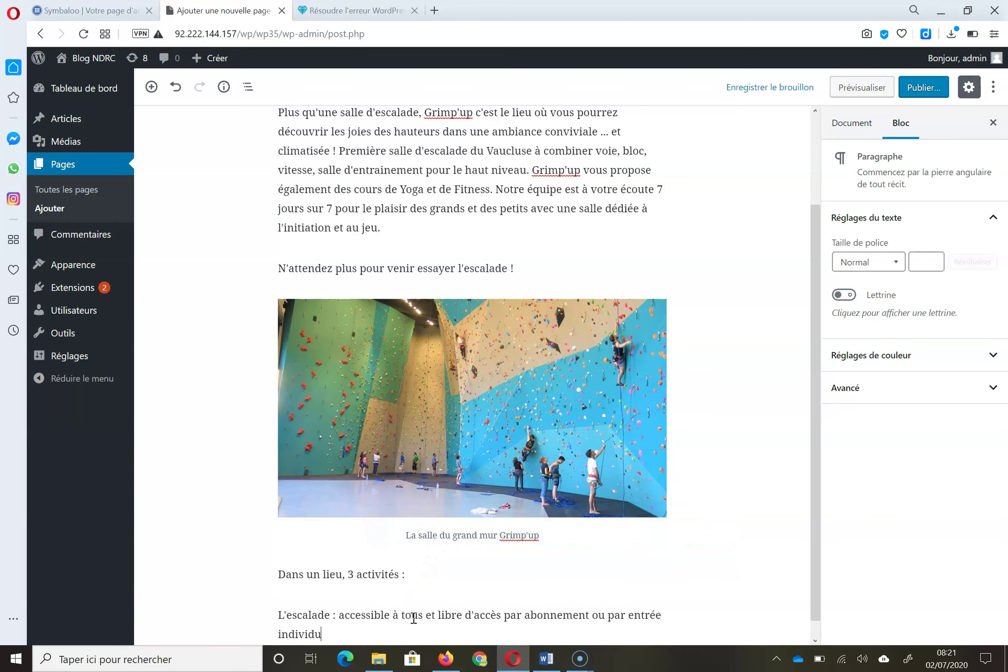
text(elle. Pas de limite de temps,)
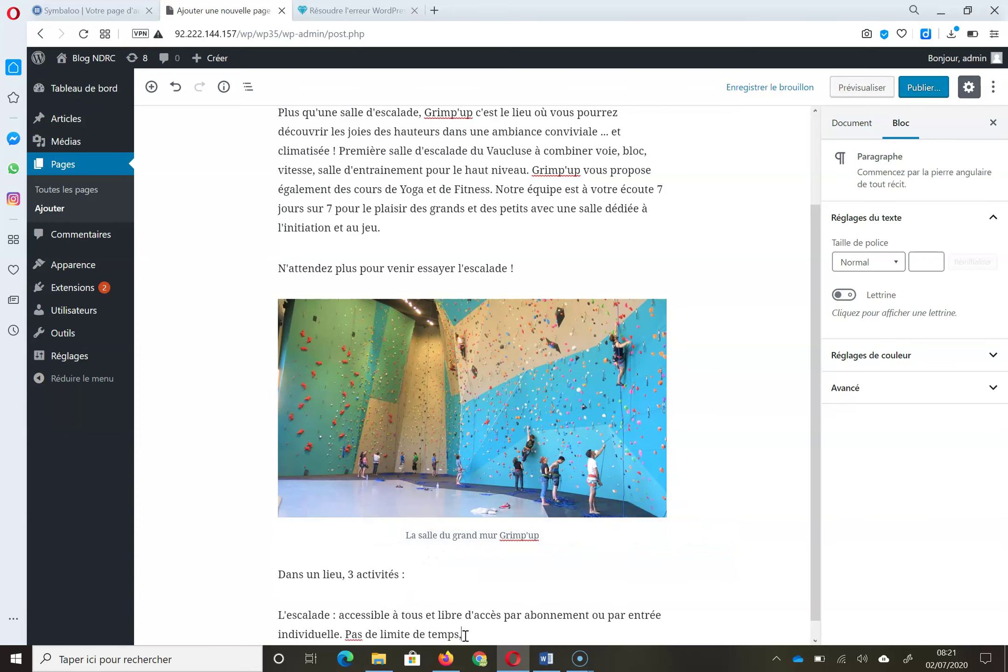
text( "éclatez-vous" et progressez !)
key(Return)
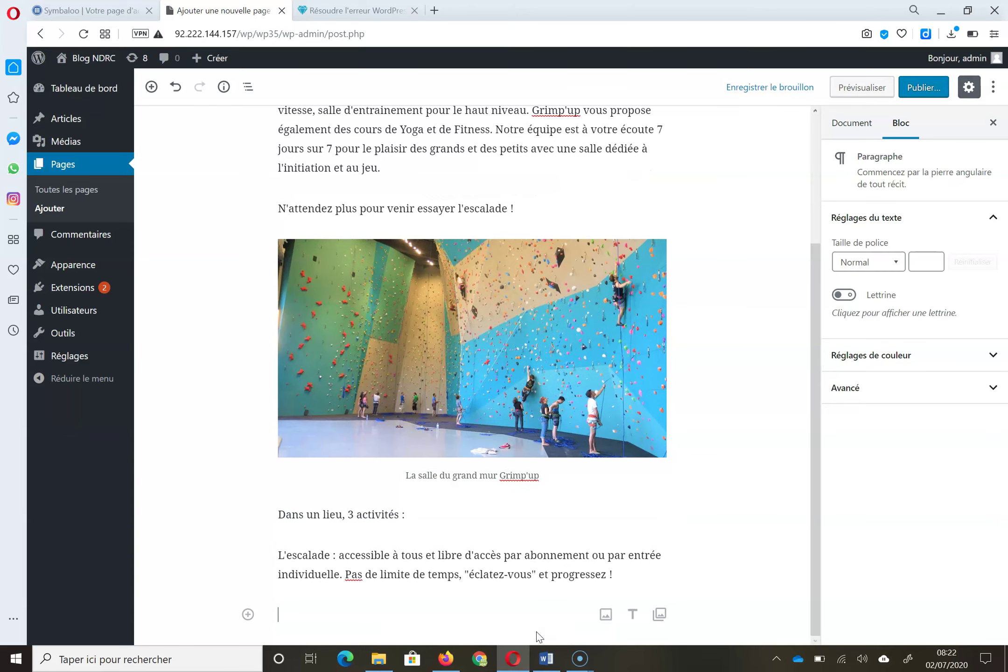
Insert an image block below the L'escalade paragraph and upload Salle2.jpg.
click(605, 614)
scroll(500, 500, down, 3)
click(409, 537)
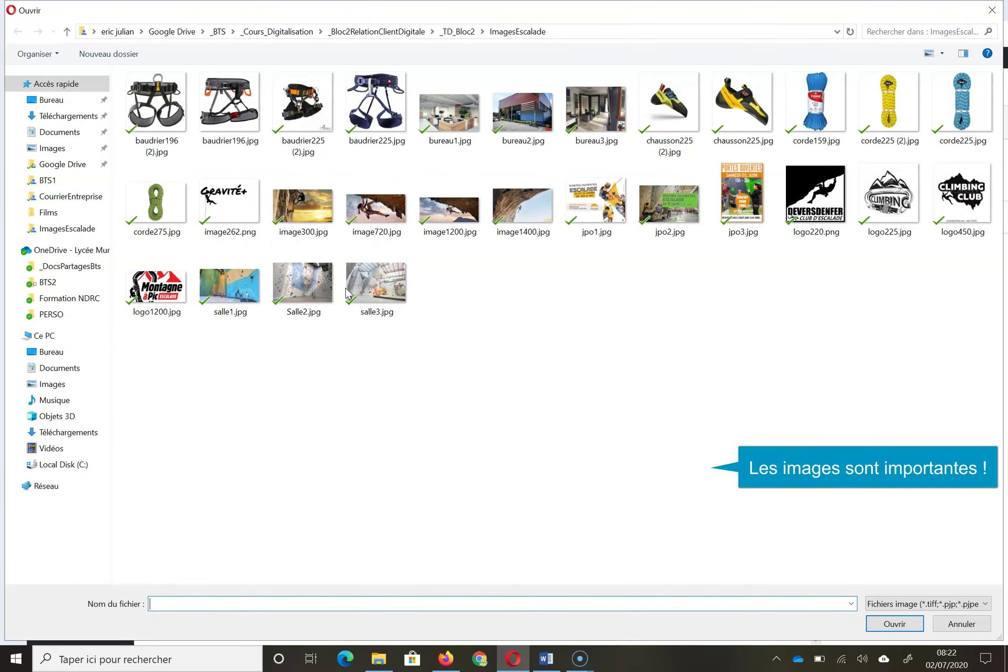
double_click(304, 285)
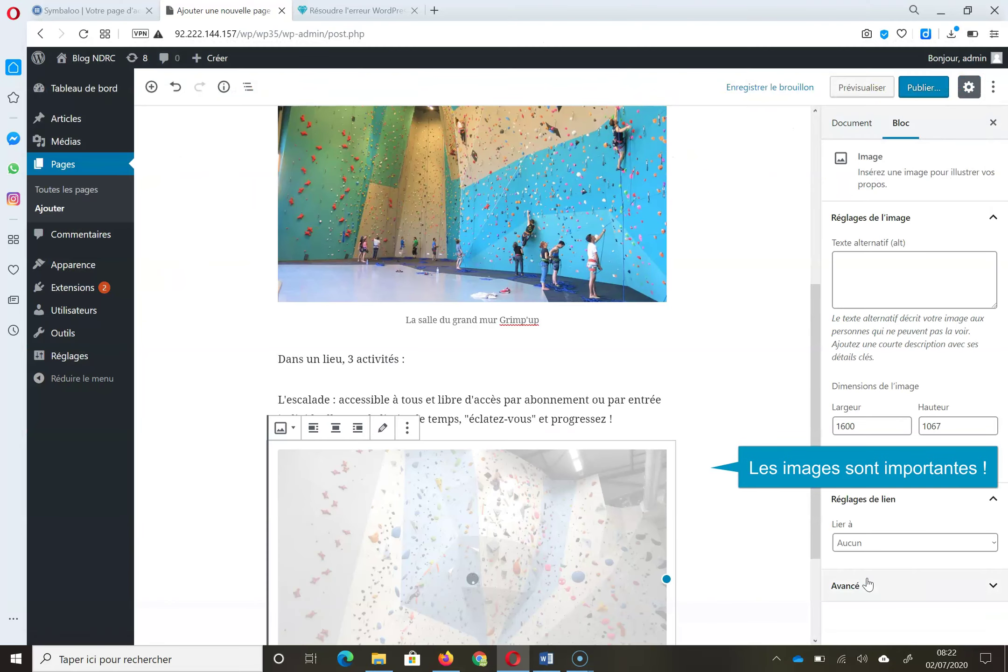
Caption the second image "Des voies variées pour progresser." and enter alternative text starting "Un mur aux", correcting its spelling.
drag(816, 505, 798, 584)
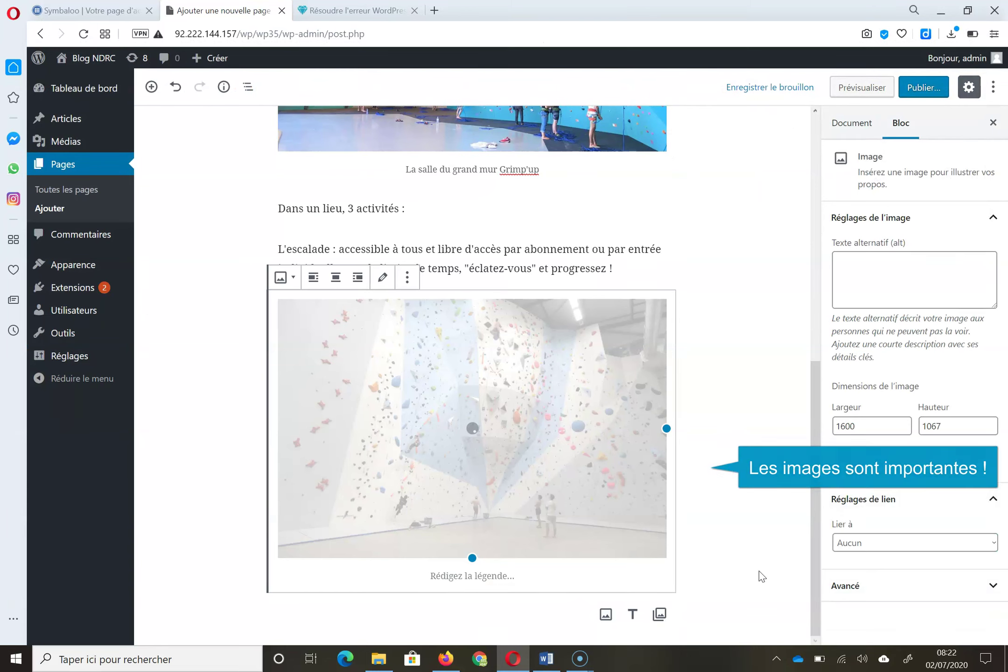
click(470, 574)
text(Des voies variées pour progresser.)
click(901, 297)
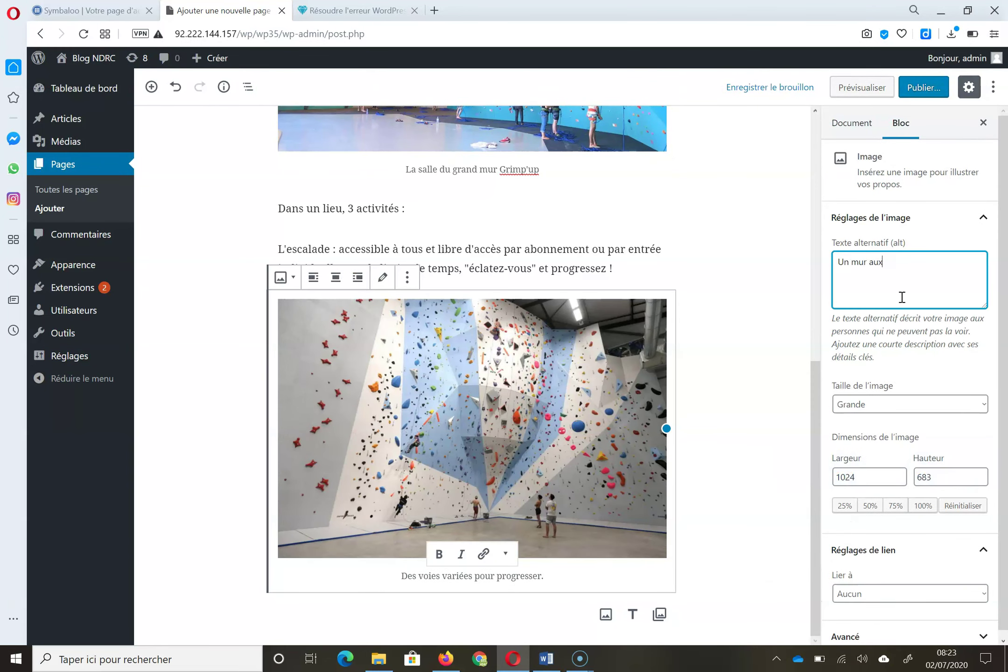
right_click(901, 264)
click(742, 272)
Below the second image, write "Le Grimp'up pour les enfants : initier vos enfants à l'escalade avec notre parcours adapté.".
click(537, 623)
click(299, 616)
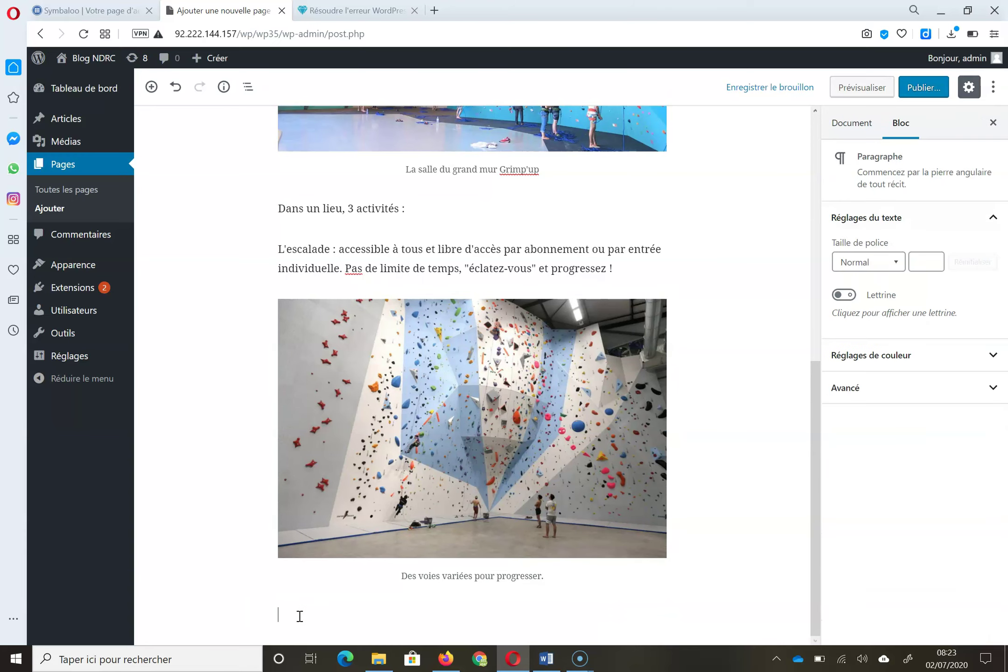
text(Le Grimp'up pour les enfants :)
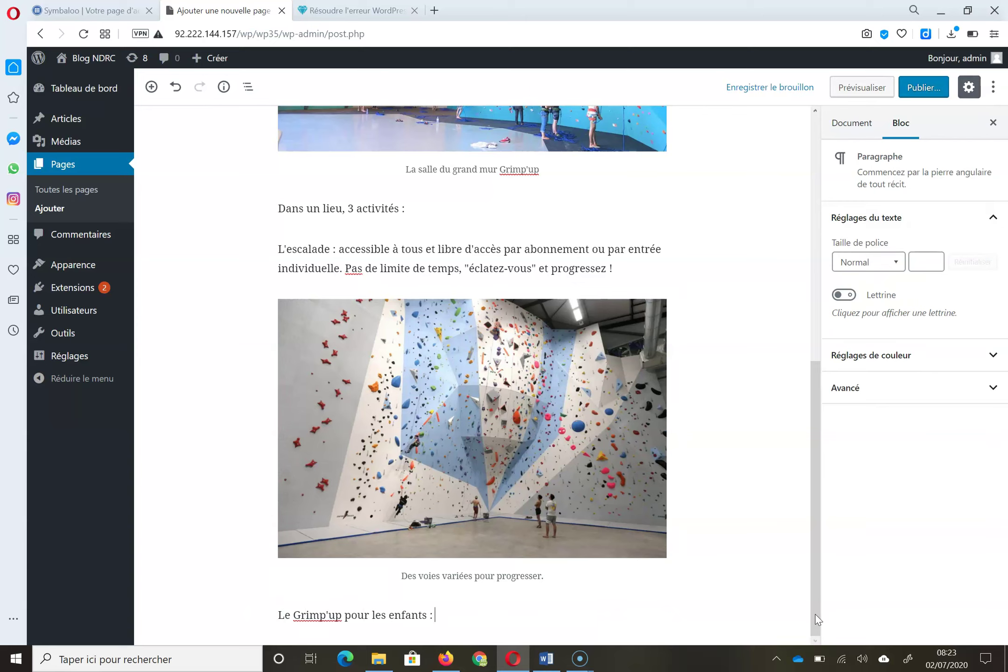
text( initier vos enfants à l'escalade avec notre parcours adapté.)
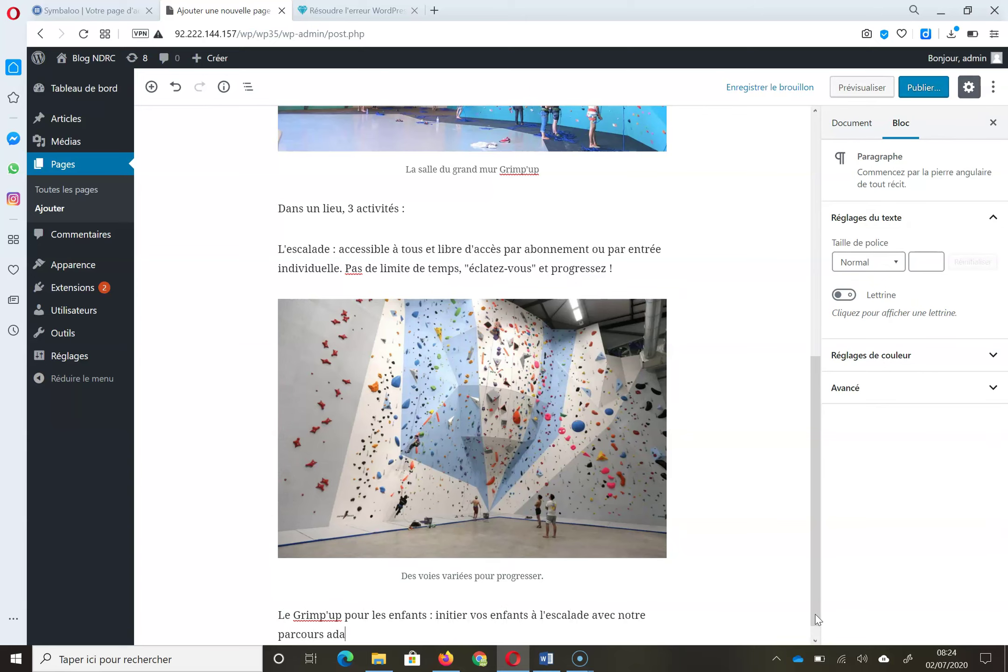
key(Return)
Insert an image block below the children's paragraph and upload salle-escalade-enfant.jpg.
click(606, 614)
click(410, 599)
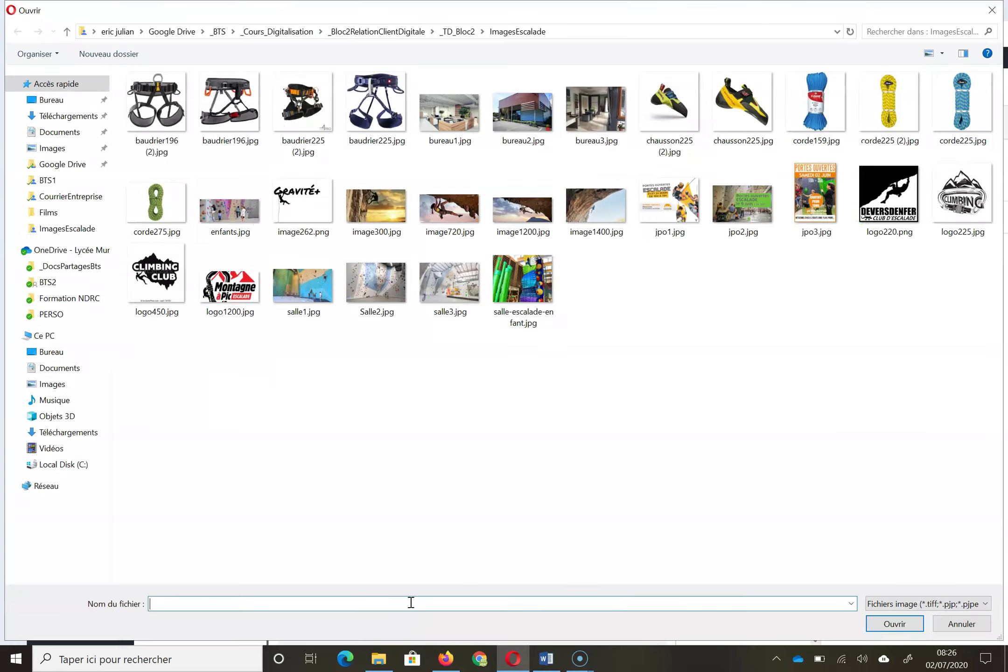
double_click(591, 281)
Caption the children's image "Grimp'up : salle pour les enfants" and set its alternative text to "Grimp'up la salle des enfants".
click(490, 576)
text(Grimp)
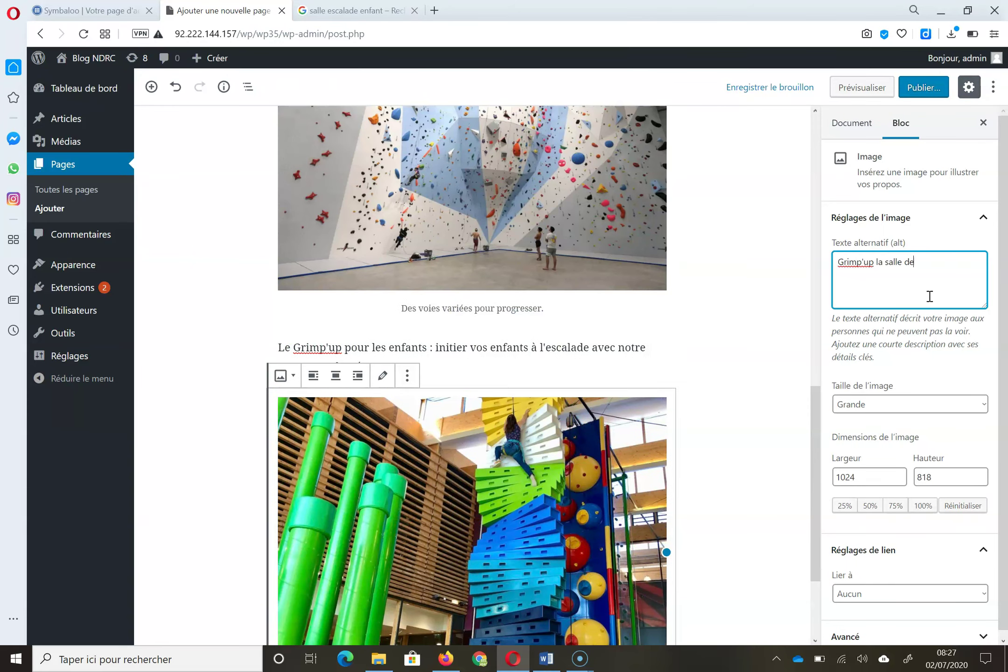
text(s enfants)
Insert a level 3 heading "Présentation salle Grimpe" above the page's first paragraph.
drag(812, 446, 810, 179)
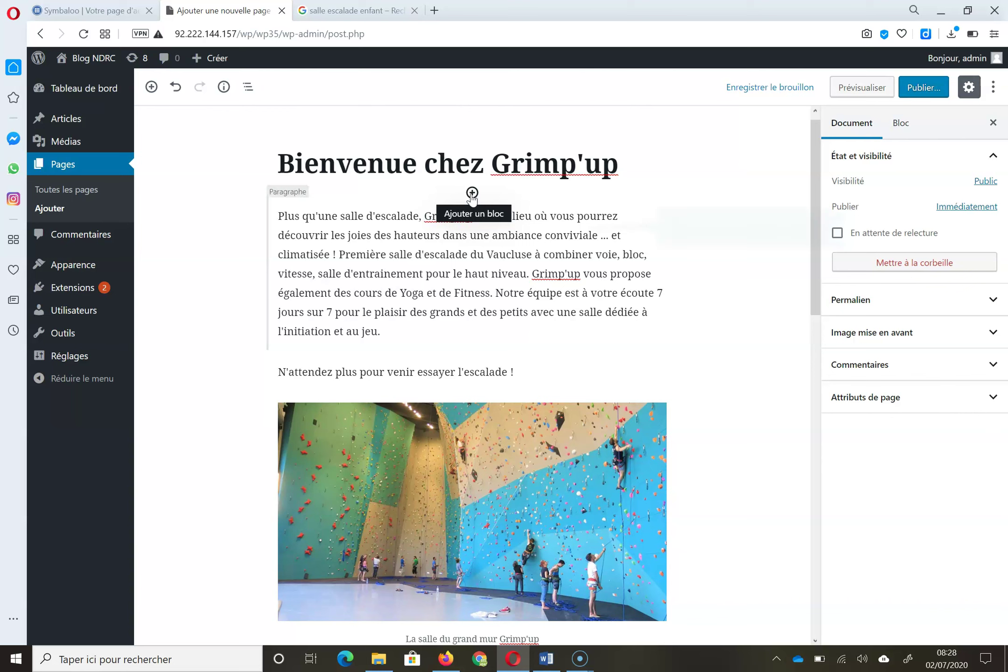
click(472, 192)
click(538, 329)
text(Présentation salle Grimpe)
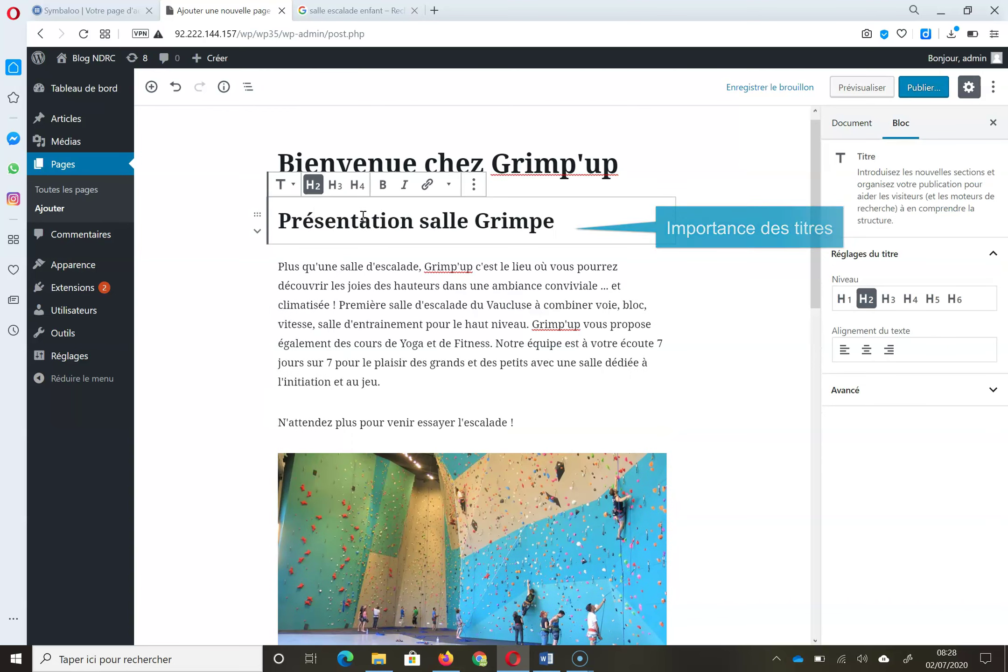
click(335, 185)
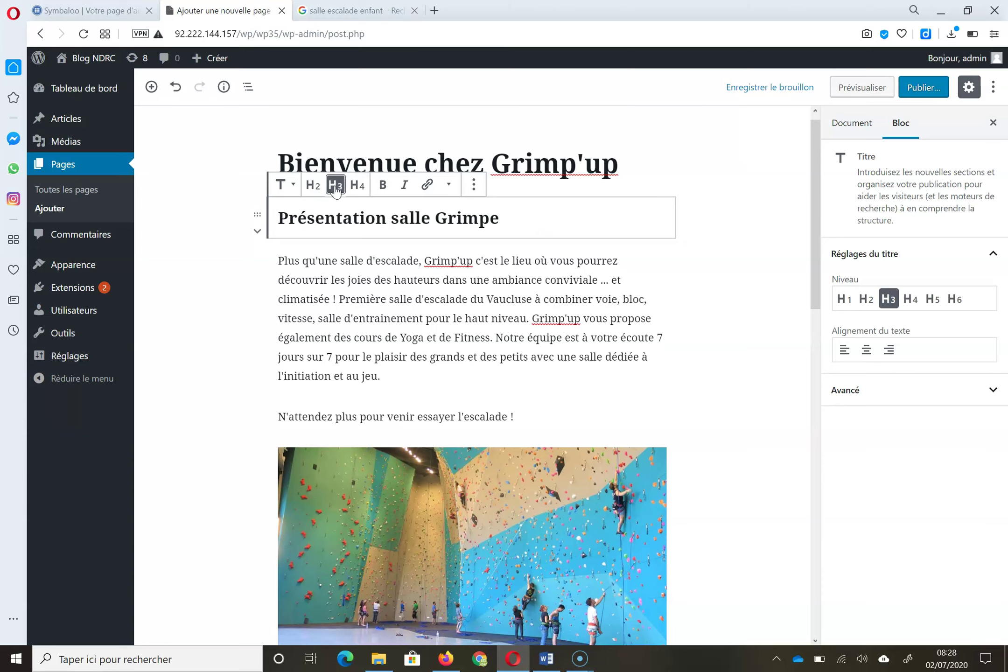
drag(685, 393, 819, 394)
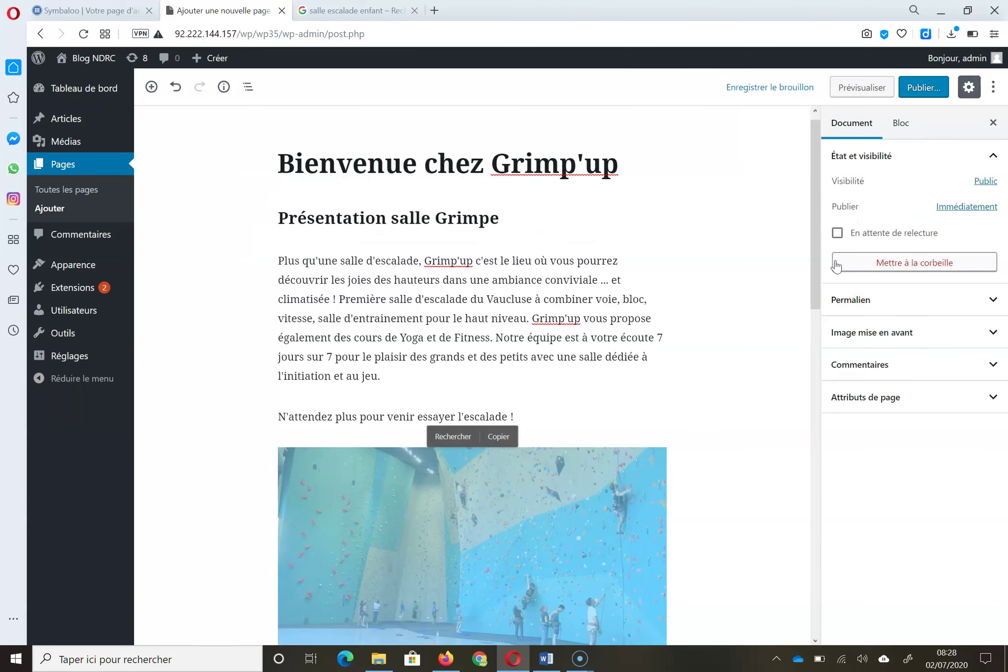
Insert a level 3 heading "Les activités Grimp'up" above the "Dans un lieu, 3 activités :" paragraph.
scroll(819, 250, down, 5)
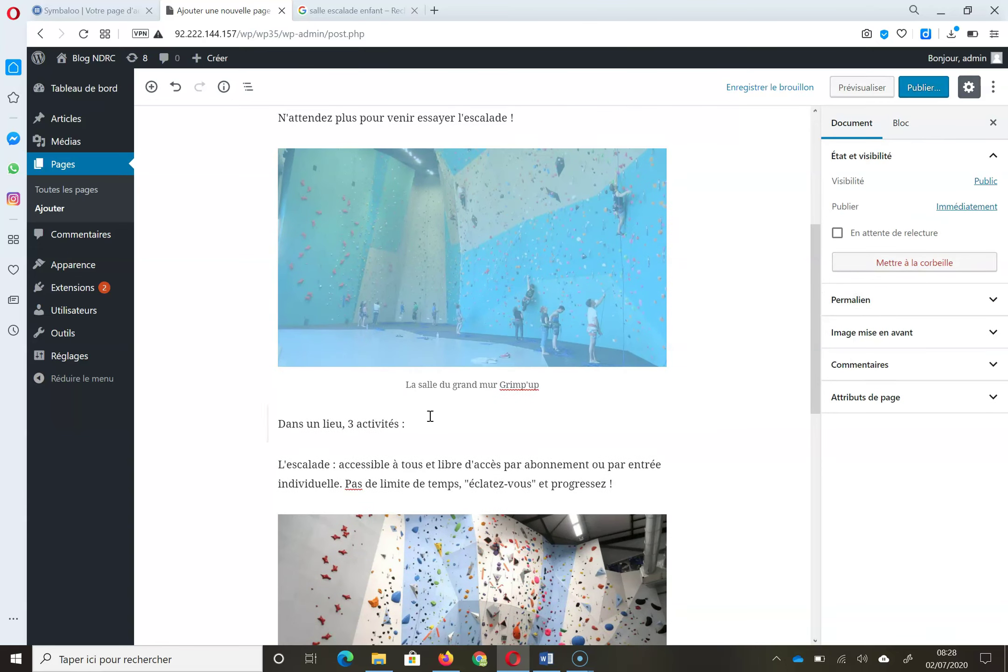
click(476, 402)
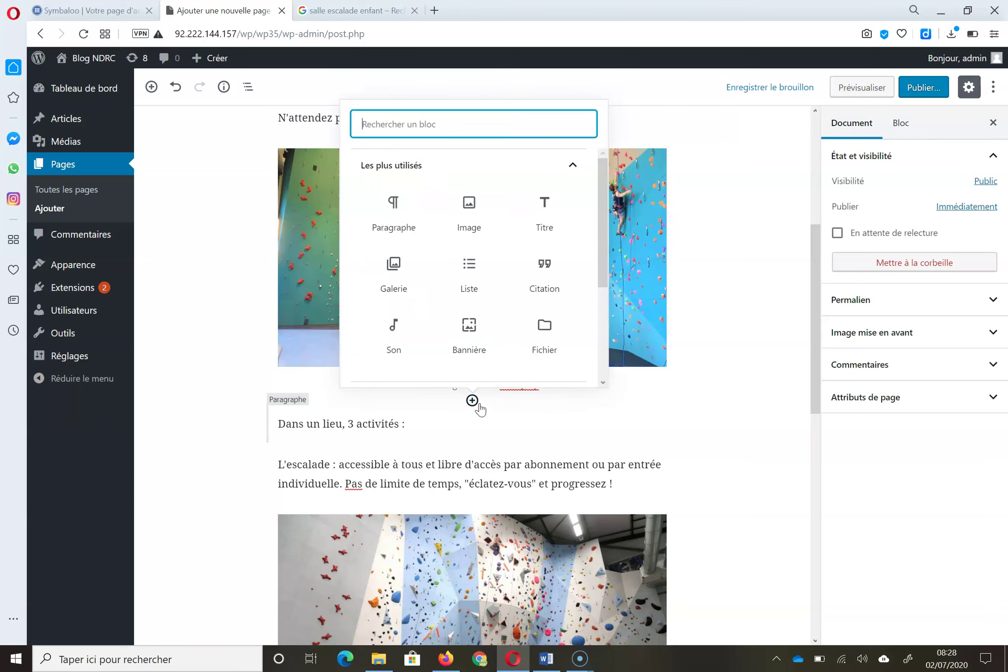
click(569, 234)
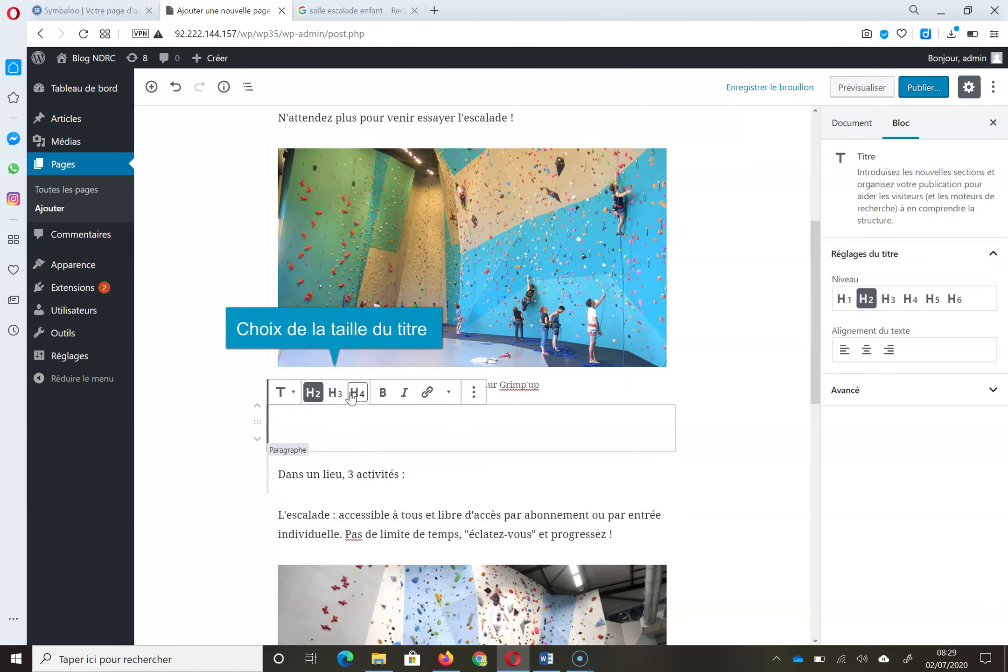
click(334, 392)
text(Les activités Grimp'up)
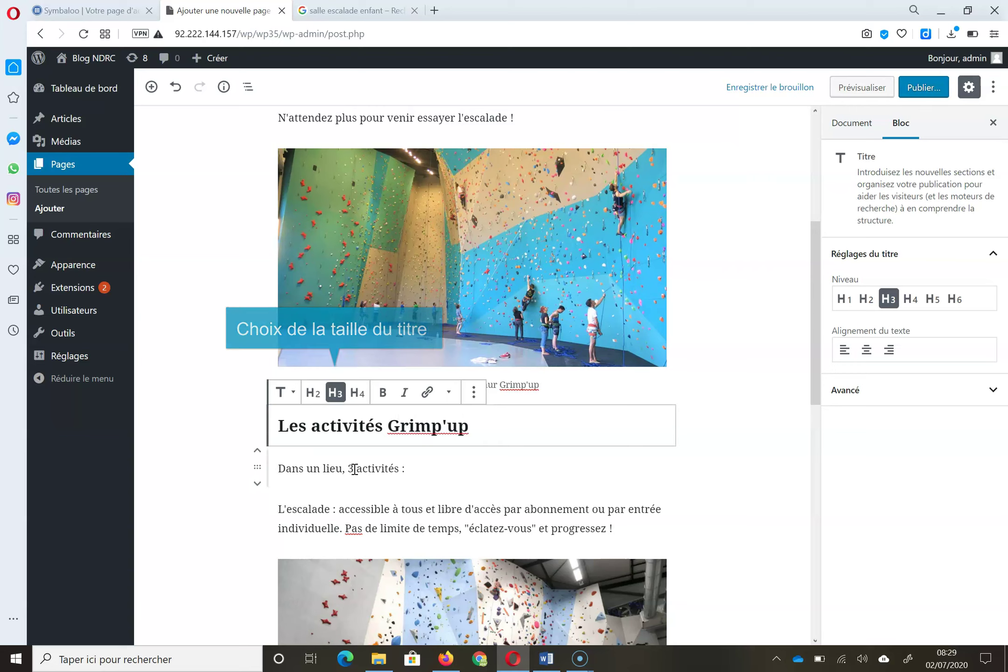
click(746, 483)
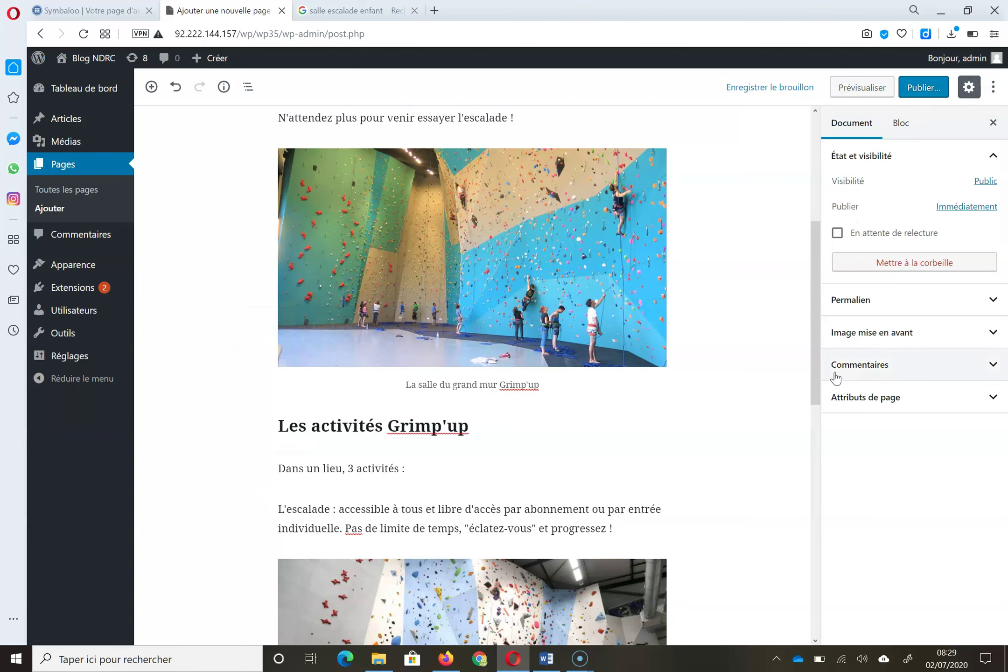
Make "L'escalade" bold at the start of its paragraph.
scroll(814, 401, down, 2)
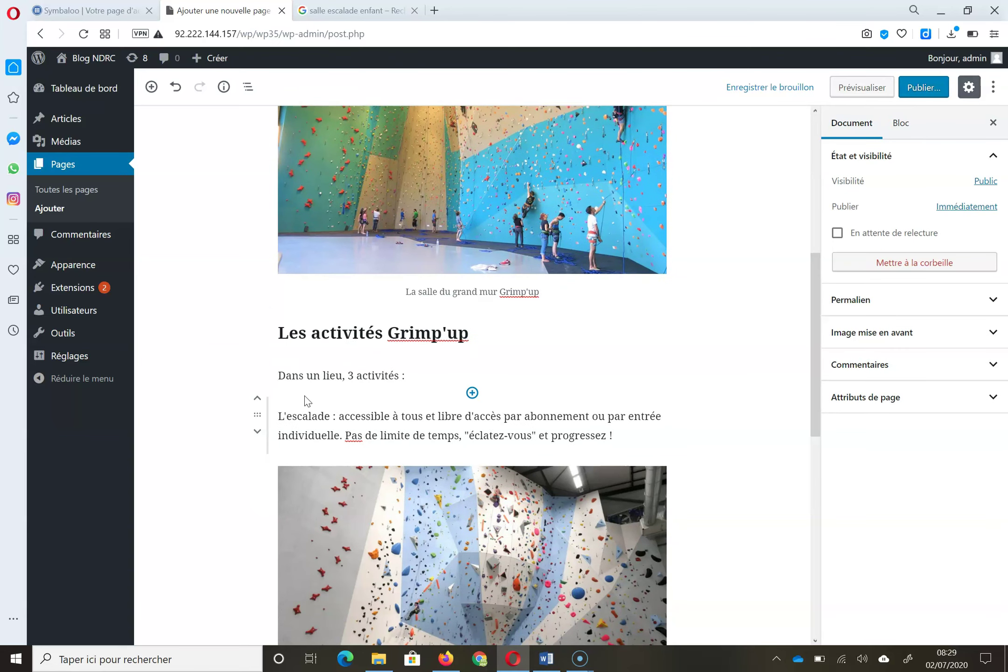
double_click(301, 416)
click(377, 384)
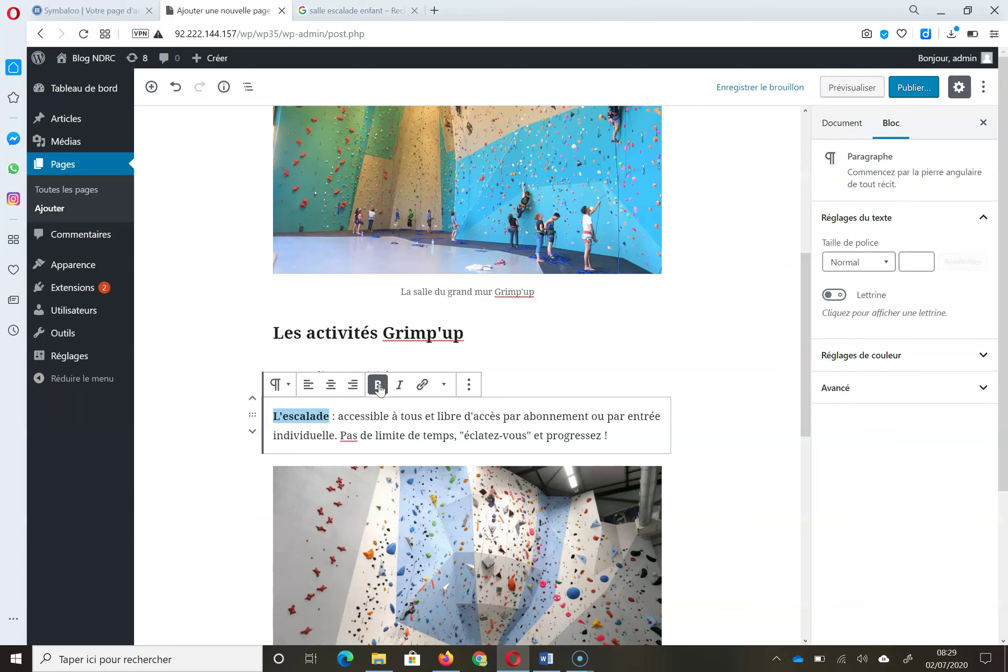
In the children's paragraph, make "Grimp'up pour les enfants" bold and remove the leading "Le".
drag(806, 378, 814, 535)
scroll(514, 467, up, 2)
drag(288, 422, 423, 419)
click(378, 391)
click(290, 422)
key(BackSpace)
key(BackSpace)
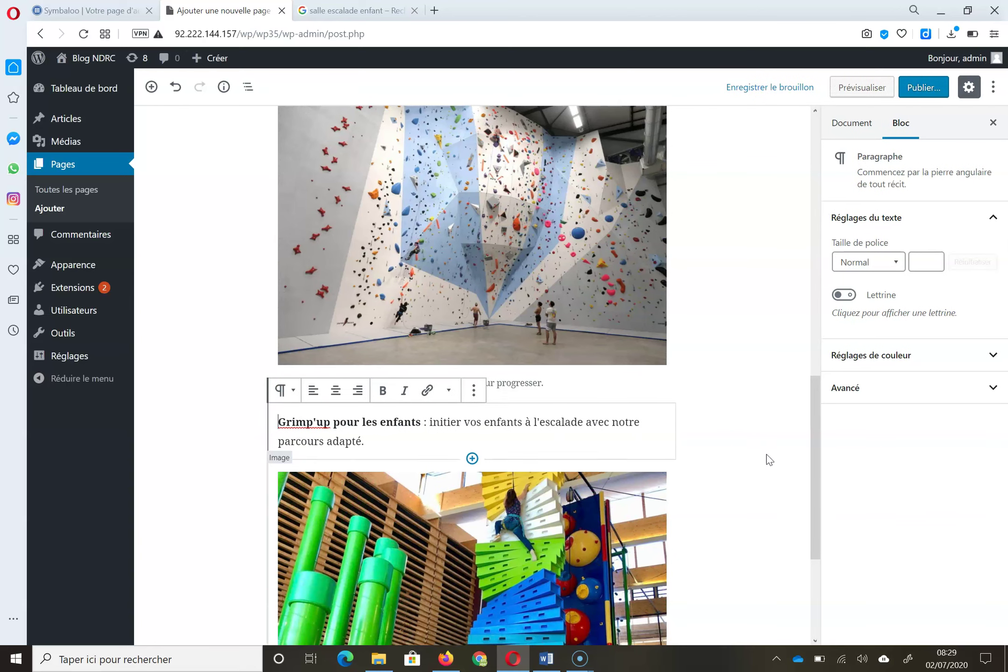
Add a level 3 heading "Grimp'up Yoga et Fitness" below the children's image.
drag(814, 444, 825, 521)
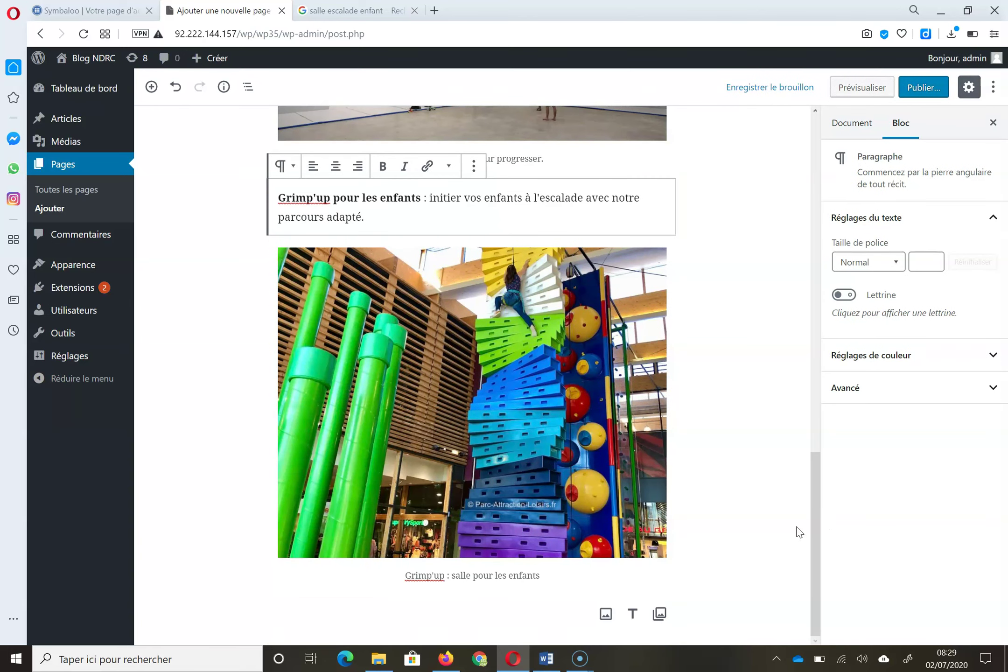
click(633, 613)
click(335, 584)
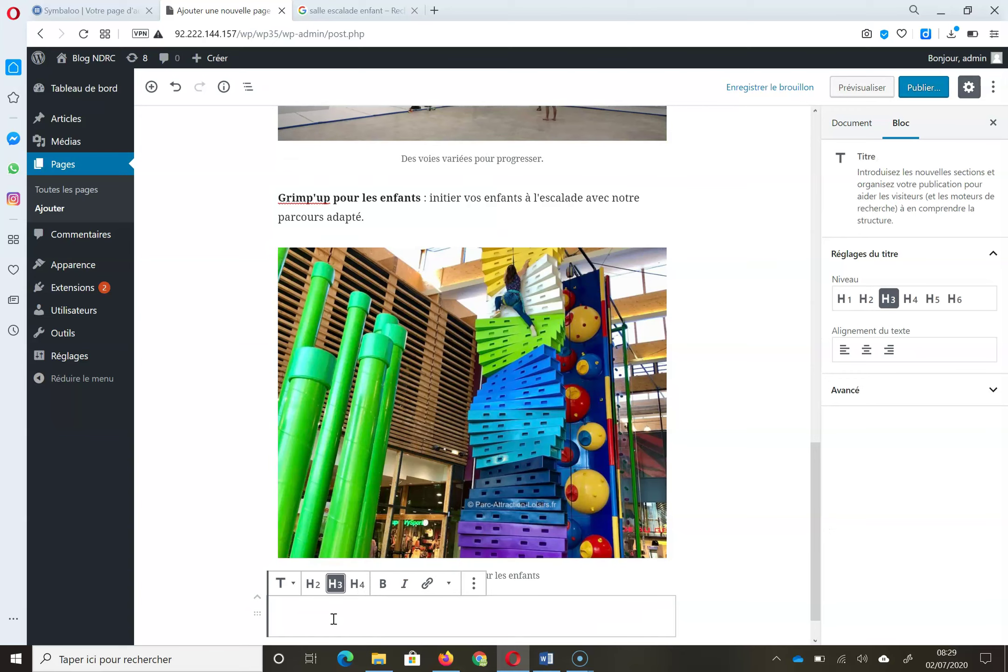
text(Grimp'up Yoga et Fitness)
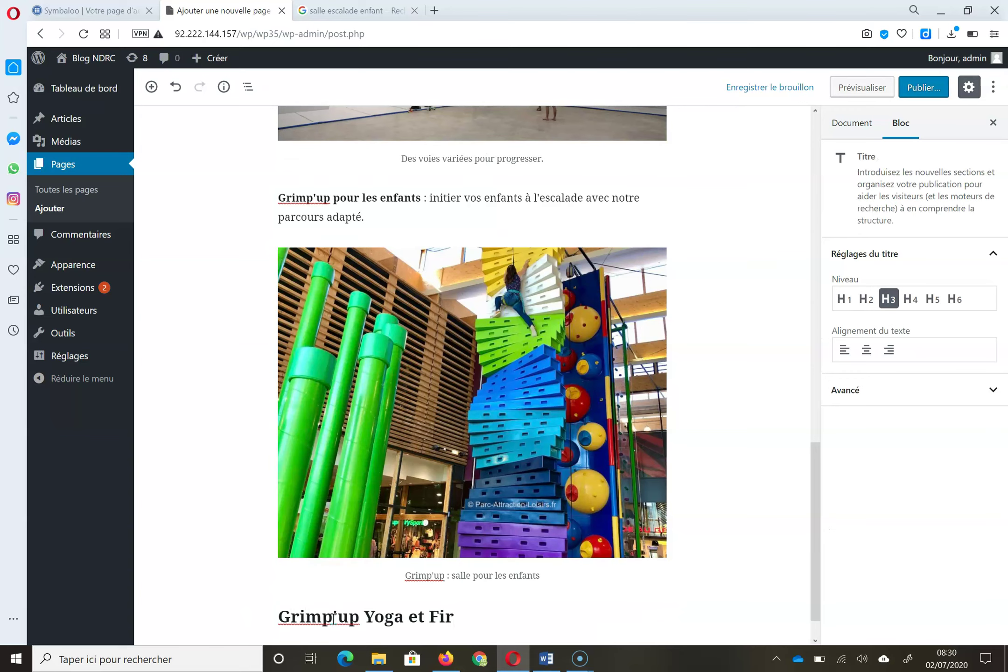
Write "Le Fitness et le Yoga sont 2 activités complémentaires qui pourront vous aider dans la pratique de l'escalade et/ou permettre à vos amis de vous accompagner à la salle.".
key(Return)
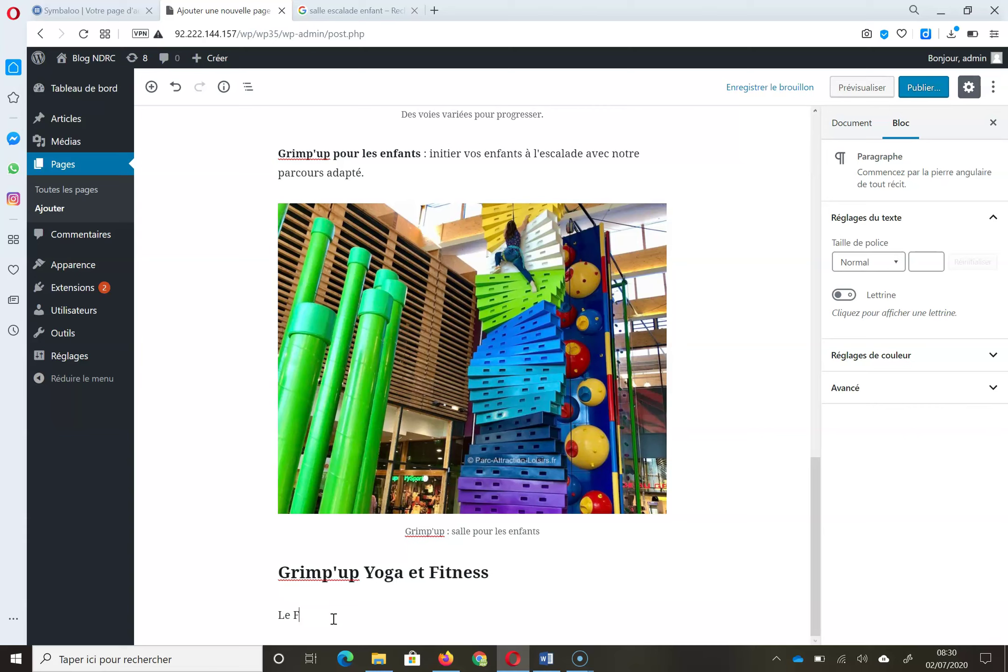
text(tivités complémentaires qui pourront vous aider dans la pratique de l'esca)
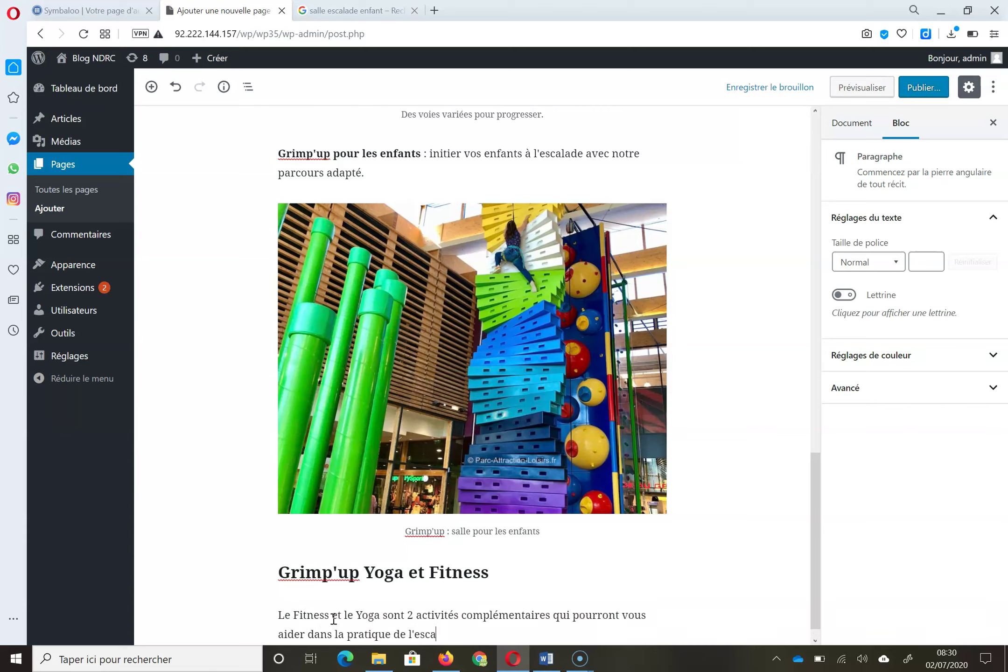
text(lade et/ou permettre à vos amis de vous accompagner à la salle.)
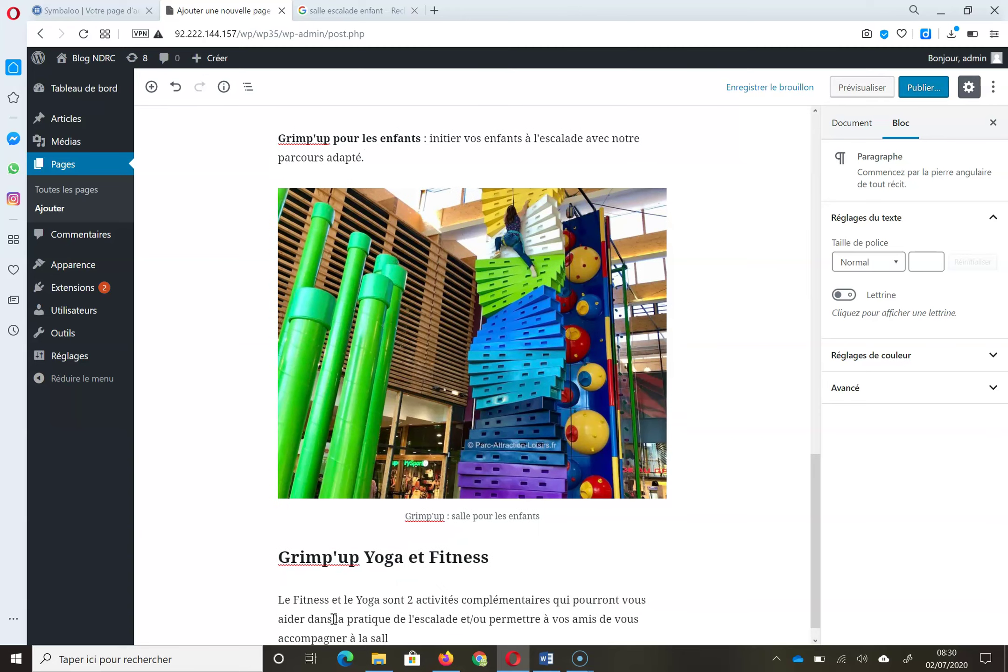
Insert an image block below the Fitness and Yoga paragraph and upload the "Yoga for everybody" picture.
key(Return)
click(632, 614)
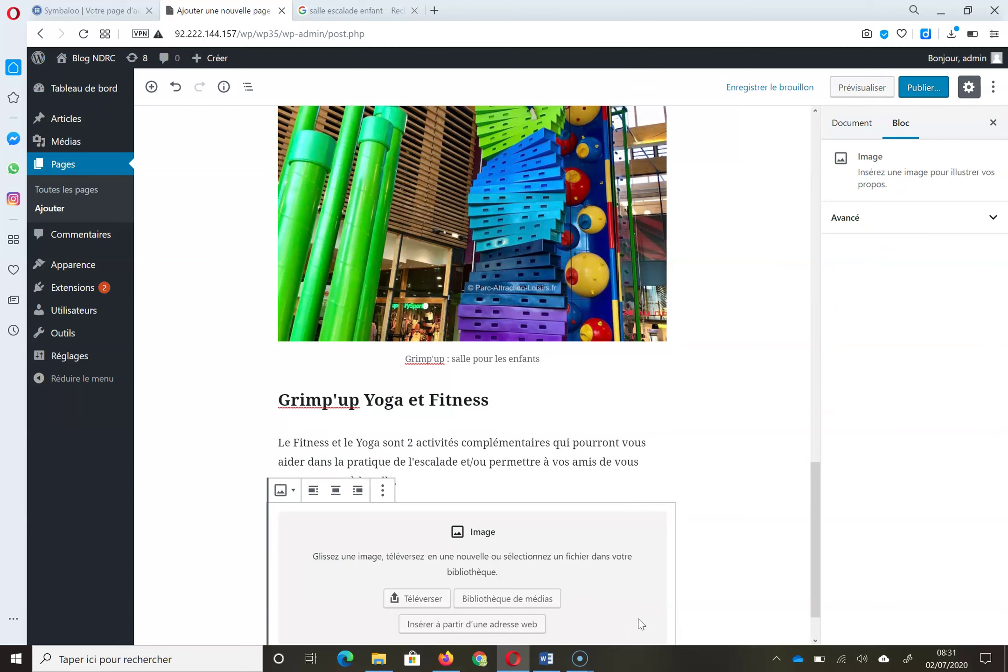
click(405, 598)
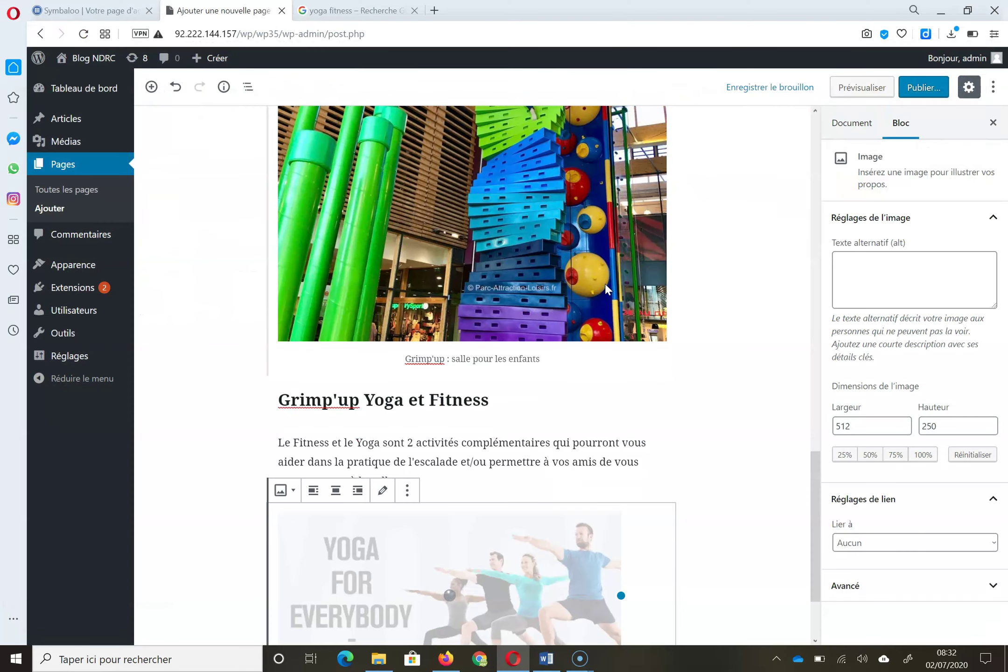
Caption the yoga image "Le yoga chez Grimp'up" and set its alternative text to "Yoga et Fitness chez Grimp'up".
scroll(626, 434, down, 3)
click(462, 578)
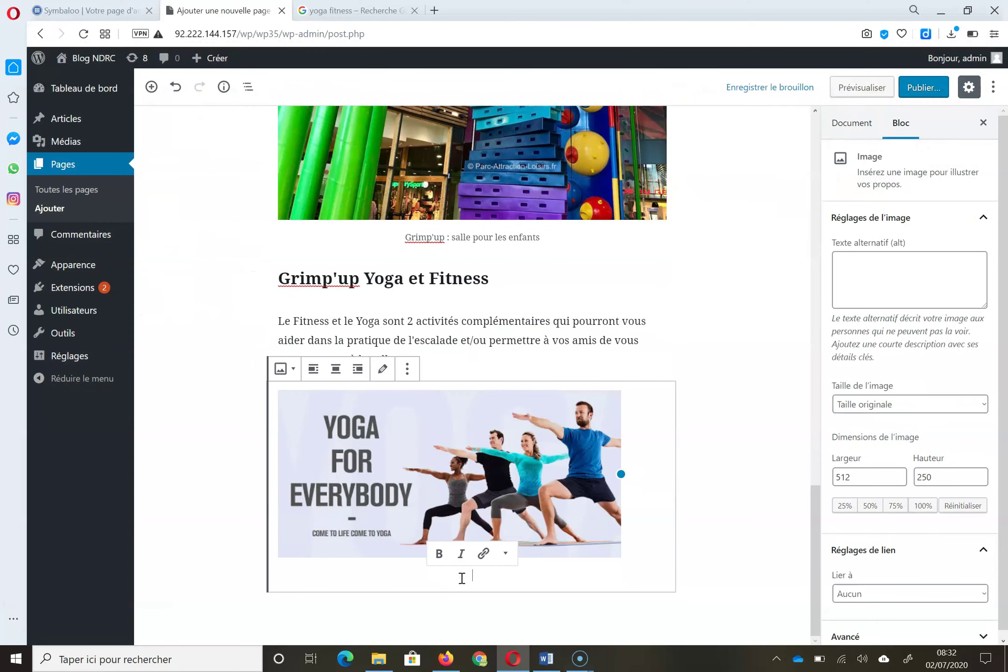
text(Le yoga chez Grimp'up)
click(910, 288)
text(Yoga et Fitness chez Grimp'up)
drag(1002, 405, 1002, 406)
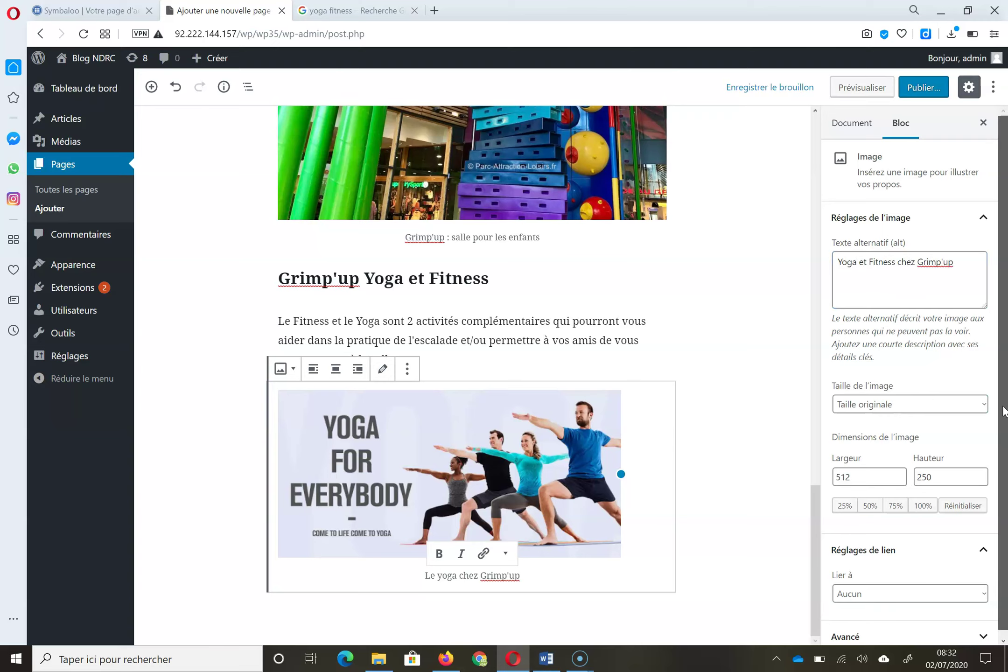
Make "Le Fitness et le Yoga" bold at the start of the last paragraph.
drag(279, 322, 374, 322)
click(378, 290)
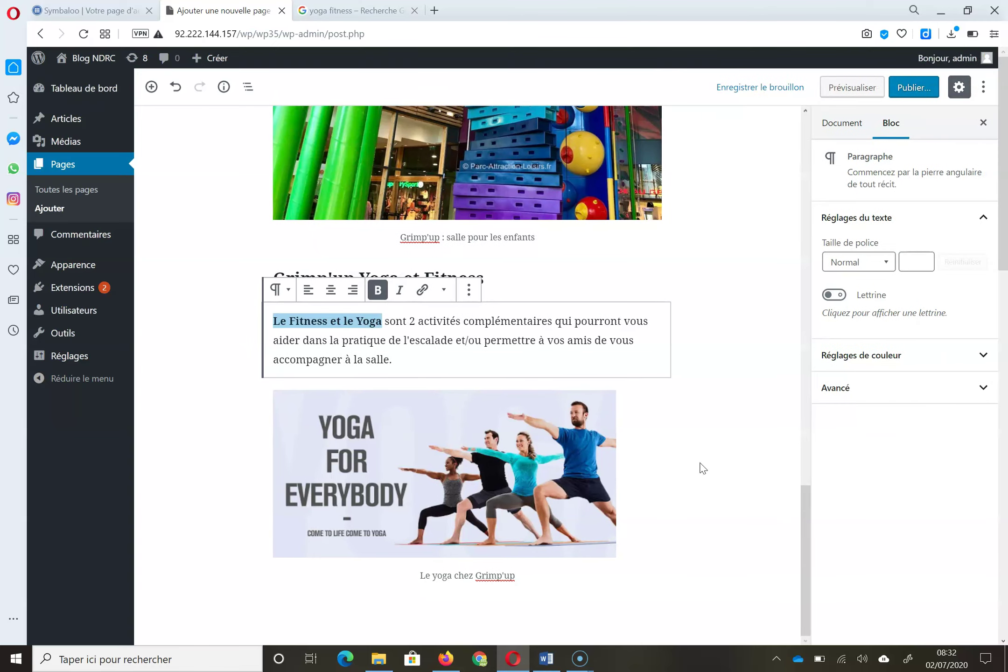
click(727, 533)
Show the page's permalink settings and pick salle1.jpg from the media library for the featured image.
drag(812, 574, 902, 158)
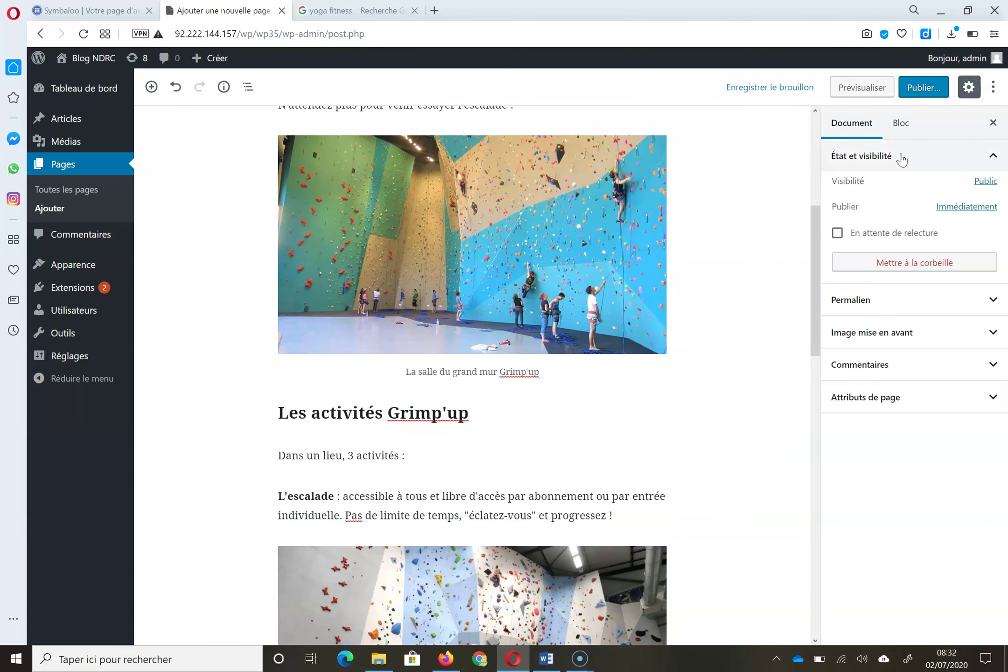
click(917, 305)
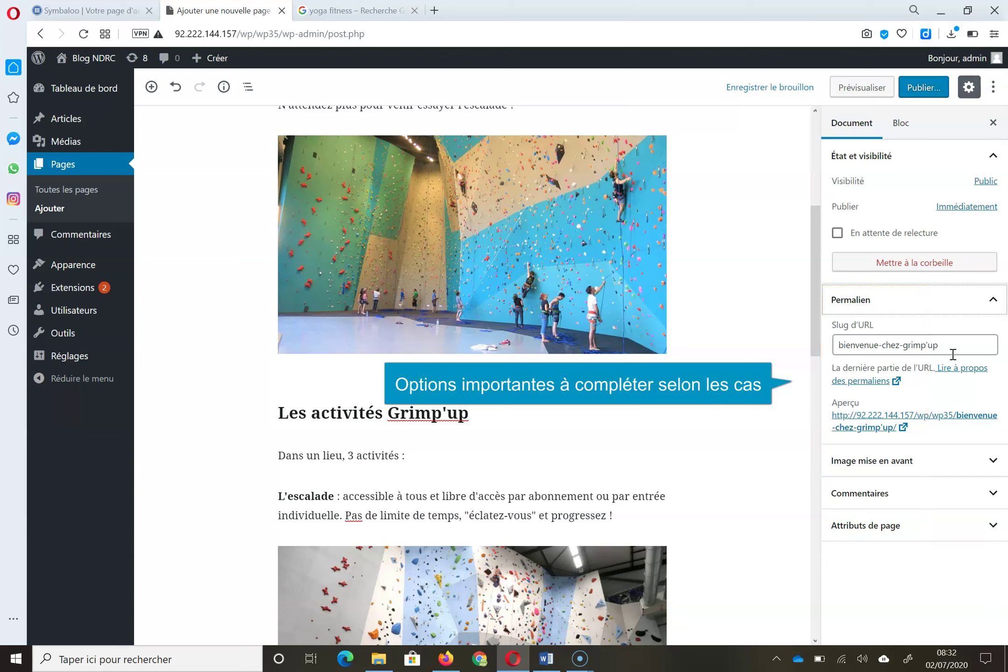
click(926, 461)
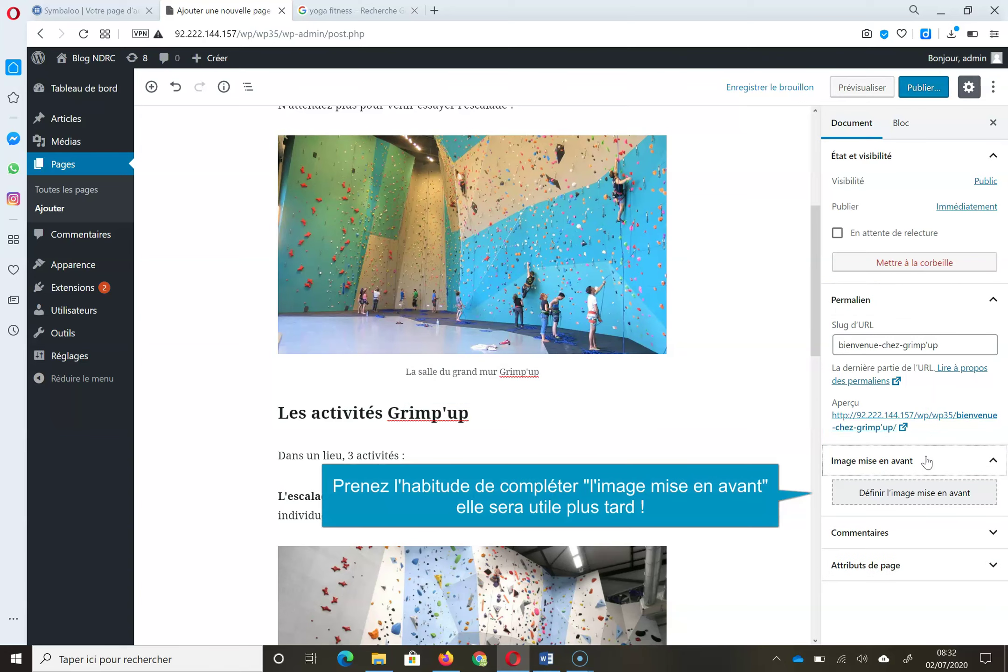
click(906, 493)
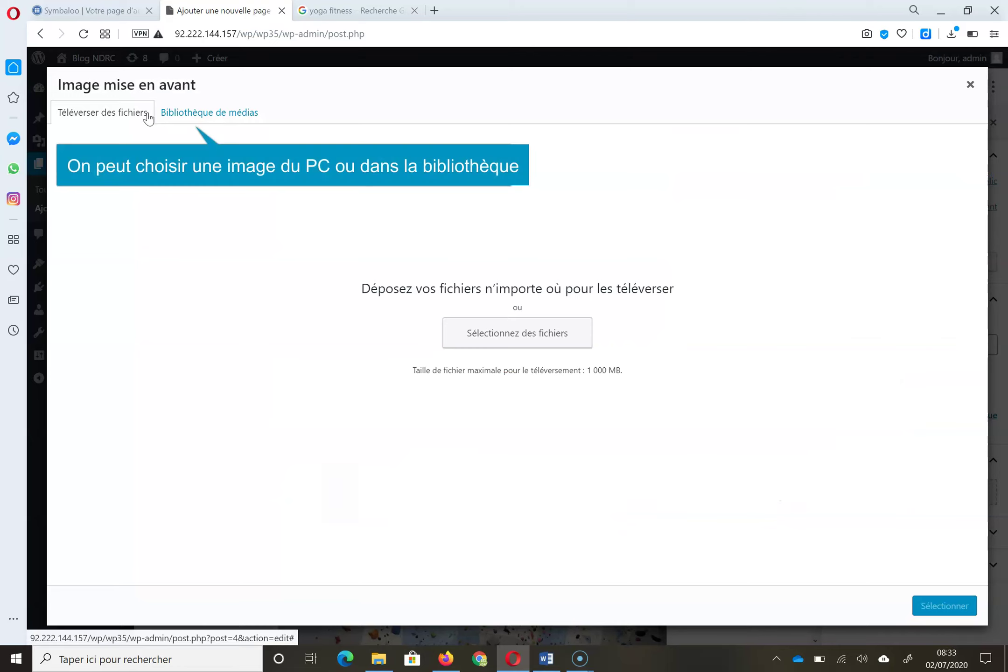
click(194, 113)
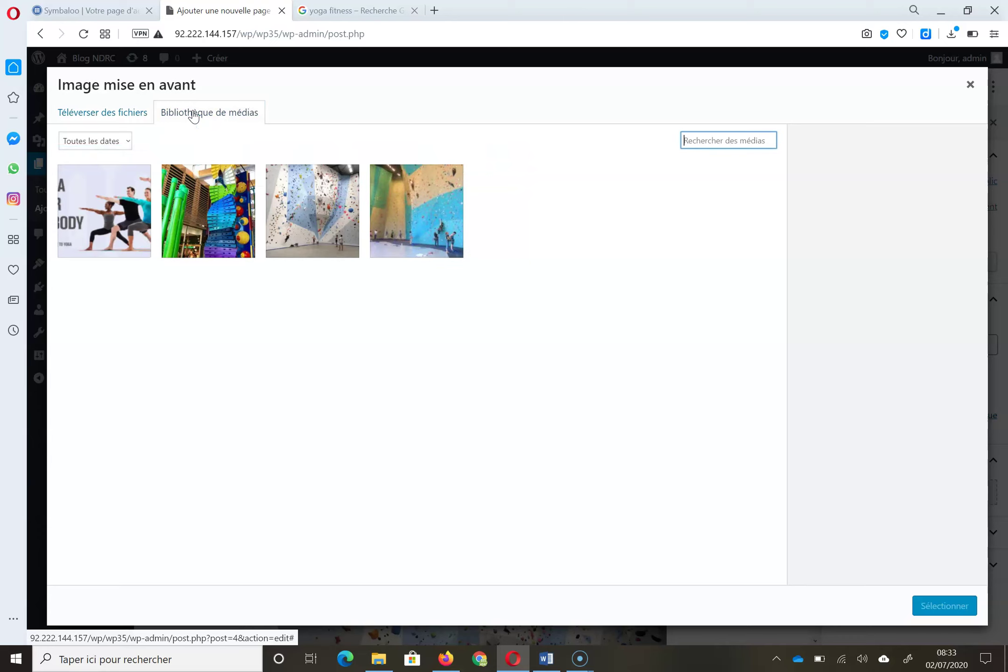
click(392, 232)
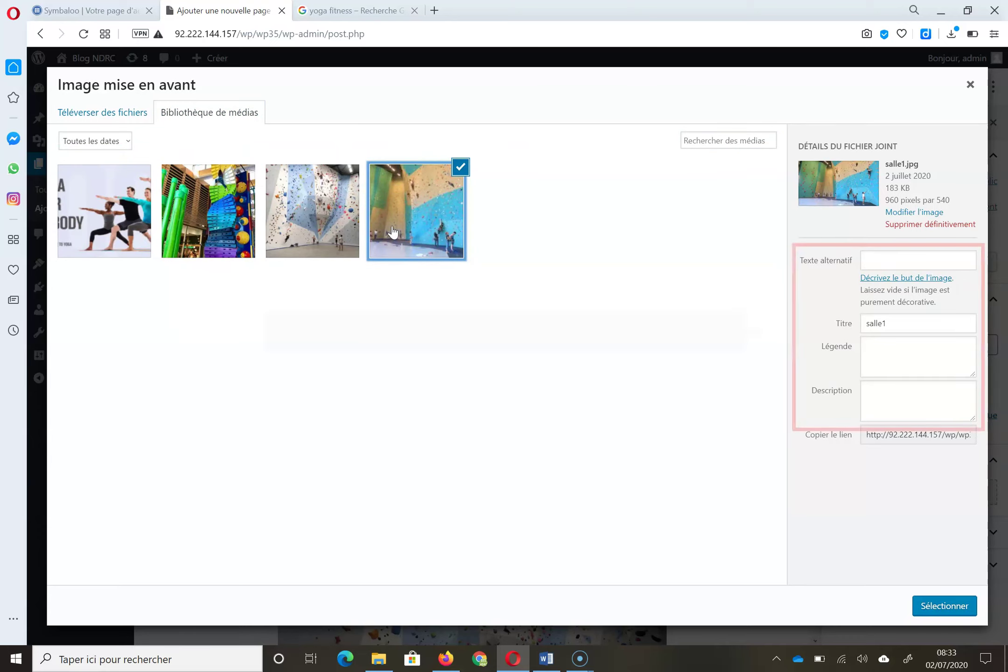
Set the alternative text of salle1.jpg to "Le mur de Grimp'up" and its title to "salle escalade".
click(890, 262)
text(Le mur de Grimp'up)
click(895, 330)
key(BackSpace)
text(escalade)
Give salle1.jpg the caption "salle escalade Grimp'up Avignon" and description "Le grand mur de Grimp'up", and set it as the featured image.
click(881, 353)
text(scalade Grimp)
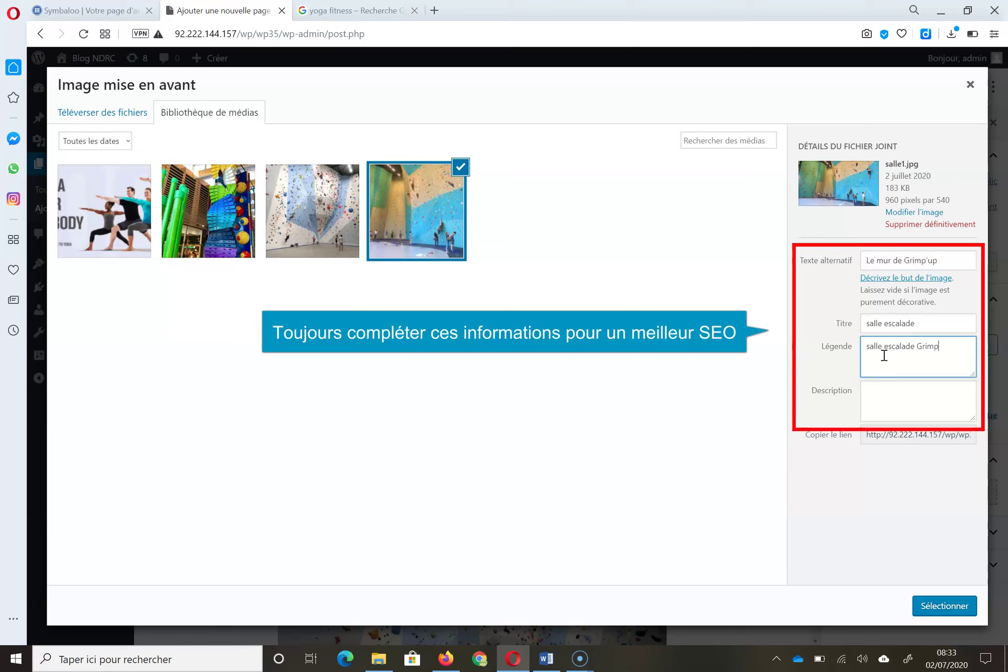
text('up)
drag(902, 358, 845, 382)
key(ctrl+x)
click(900, 392)
key(ctrl+v)
click(866, 392)
key(BackSpace)
text(L)
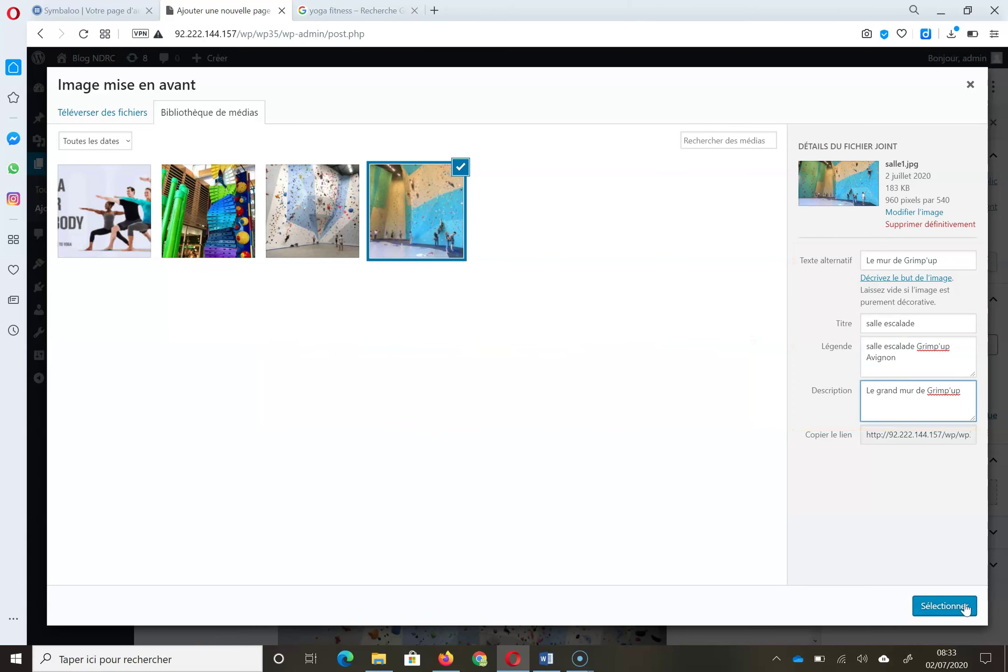
click(943, 606)
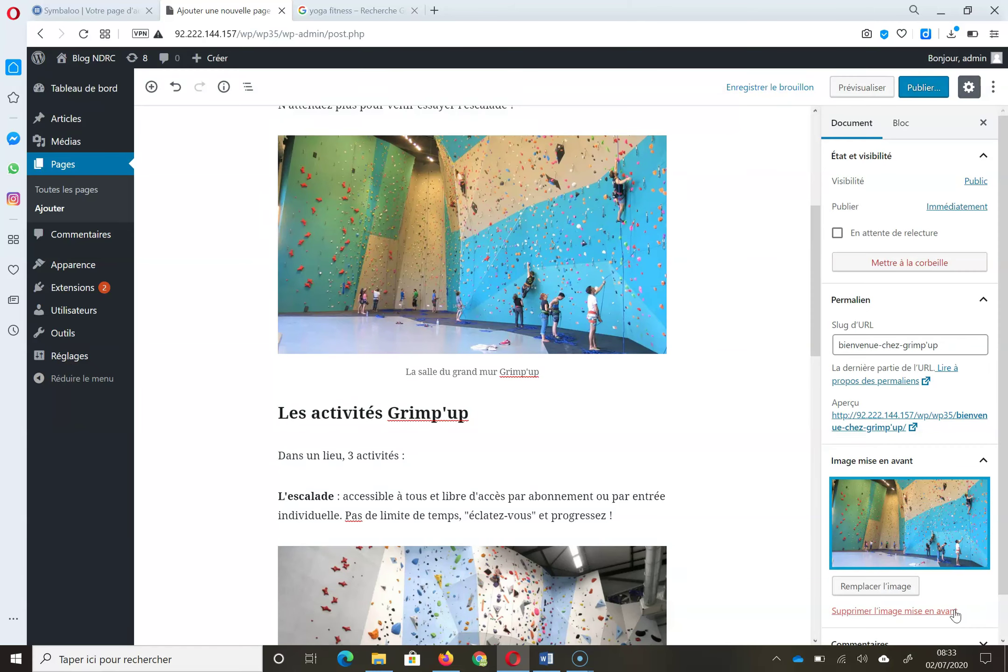
Show the page's comment settings.
drag(1002, 560, 1005, 625)
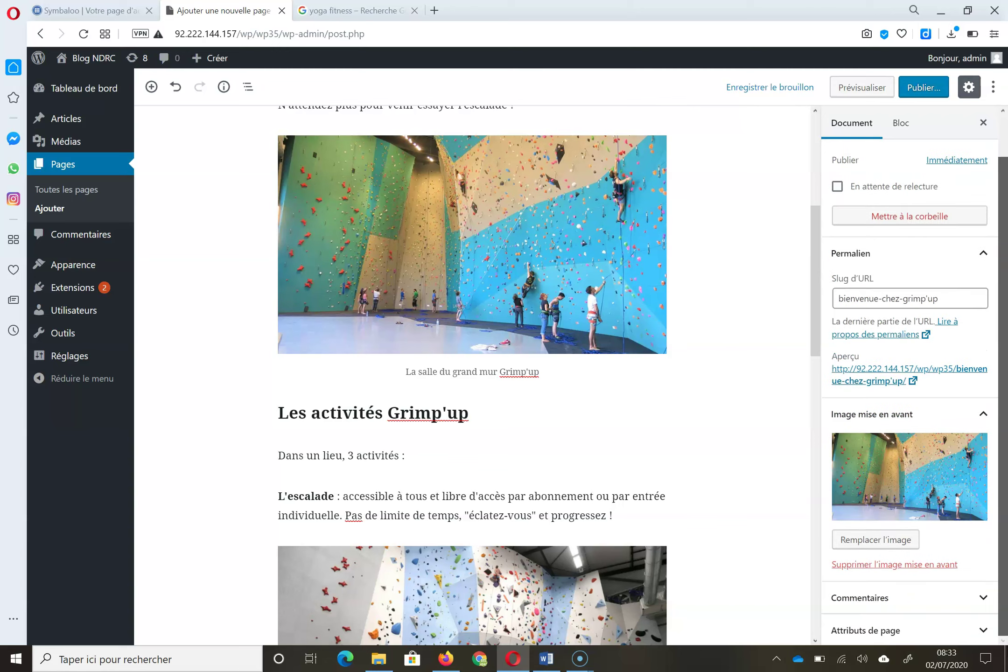
click(984, 599)
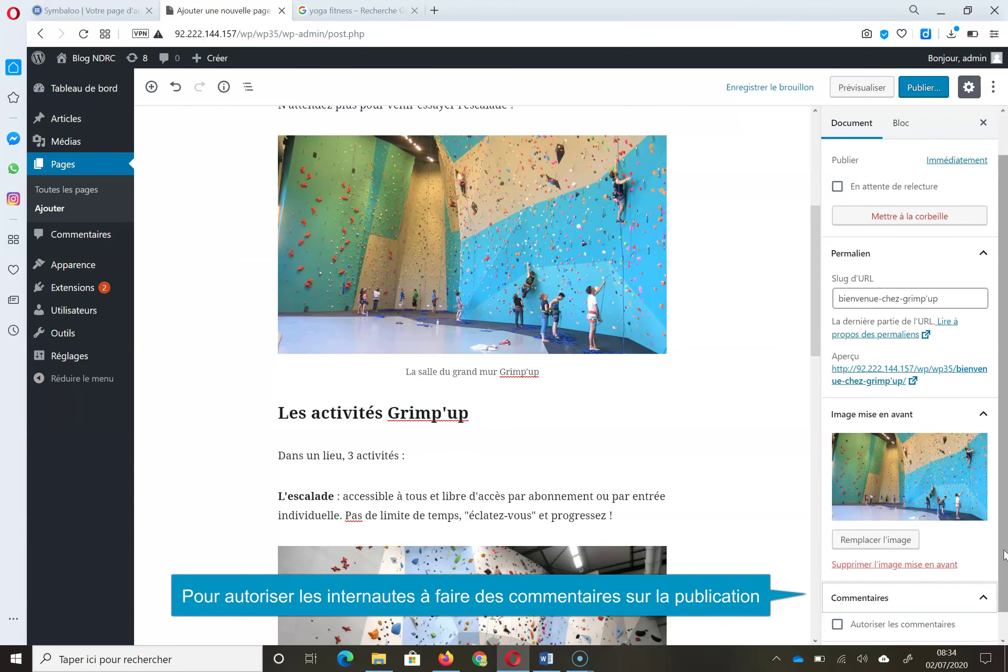
Show the page attributes and publish the "Bienvenue chez Grimp'up" page immediately with public visibility.
scroll(990, 561, down, 1)
click(995, 639)
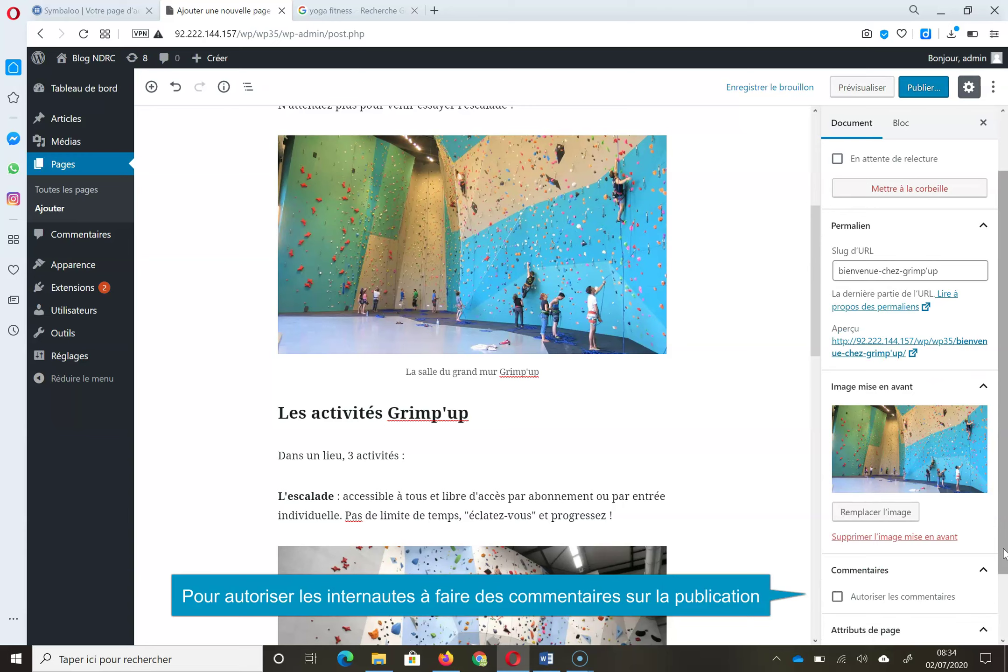
scroll(1003, 578, down, 2)
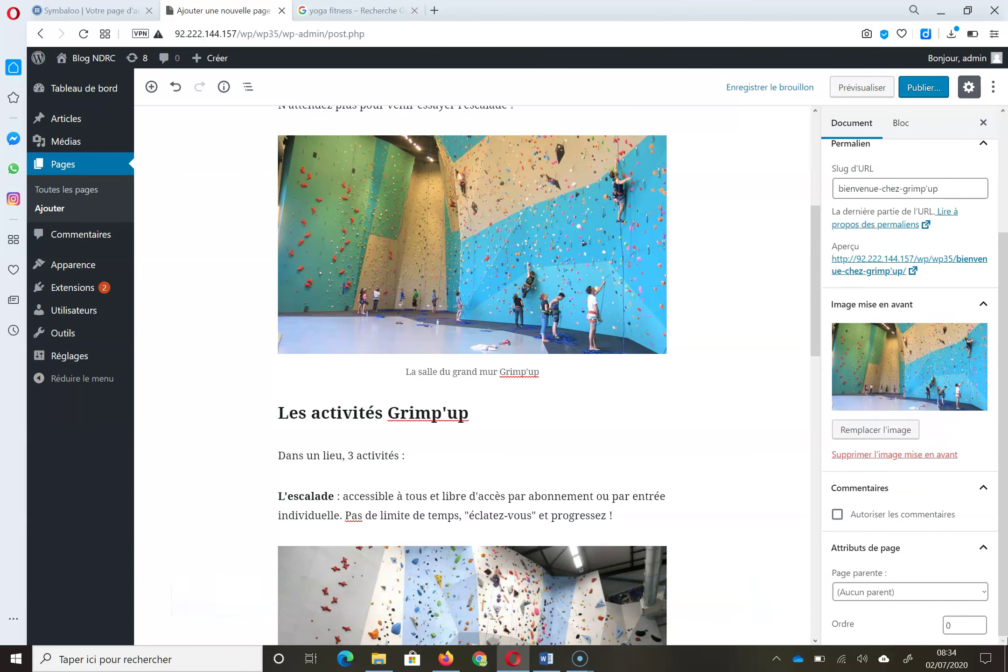
click(928, 89)
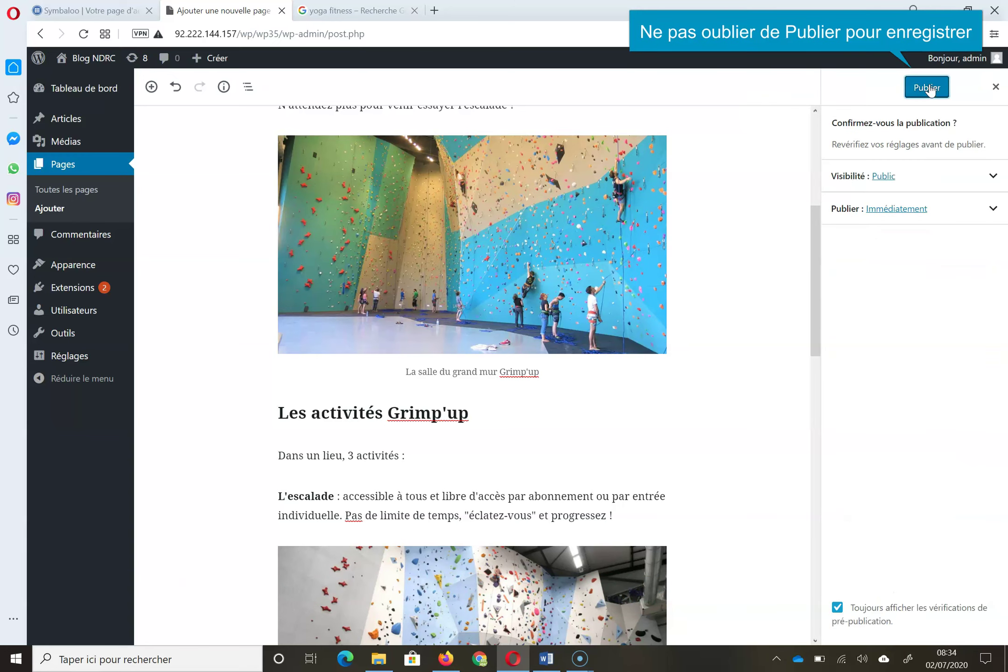
click(929, 89)
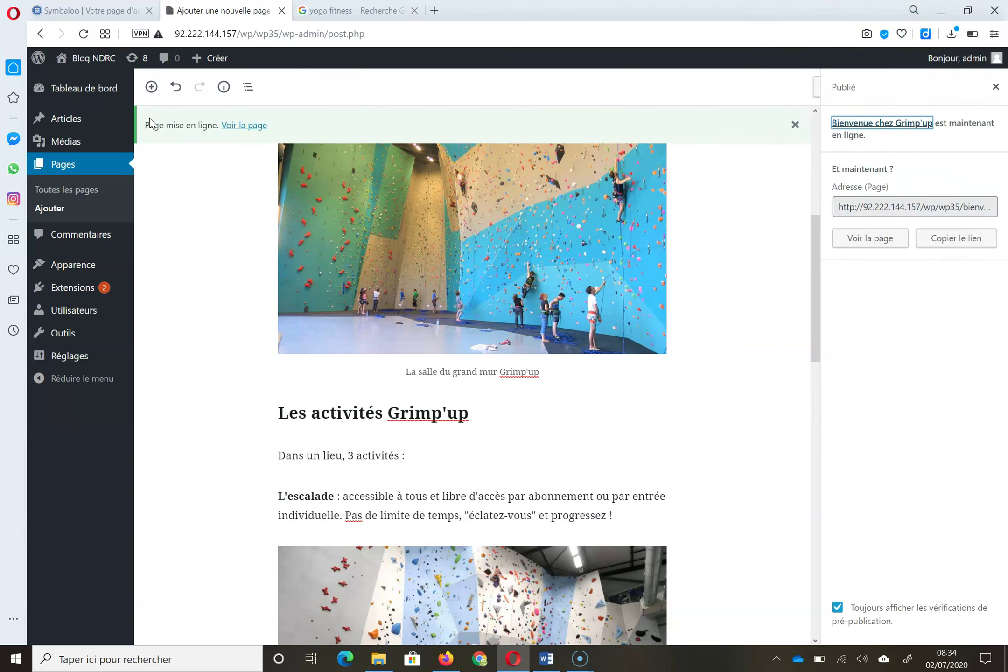
View the published "Bienvenue chez Grimp'up" page on the site and look through its featured image and content.
click(258, 130)
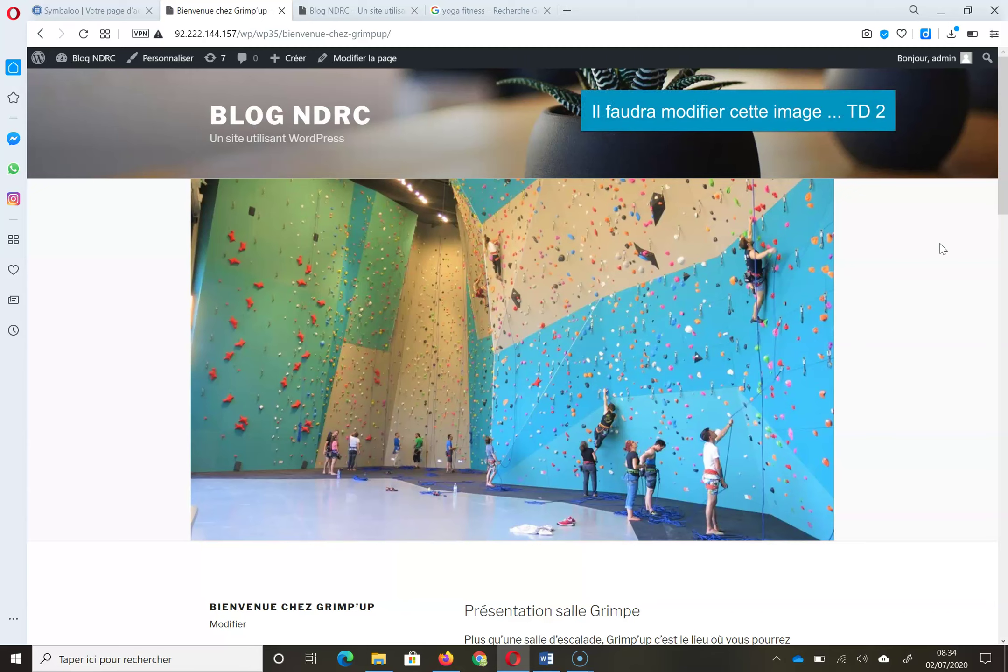
scroll(1003, 228, down, 5)
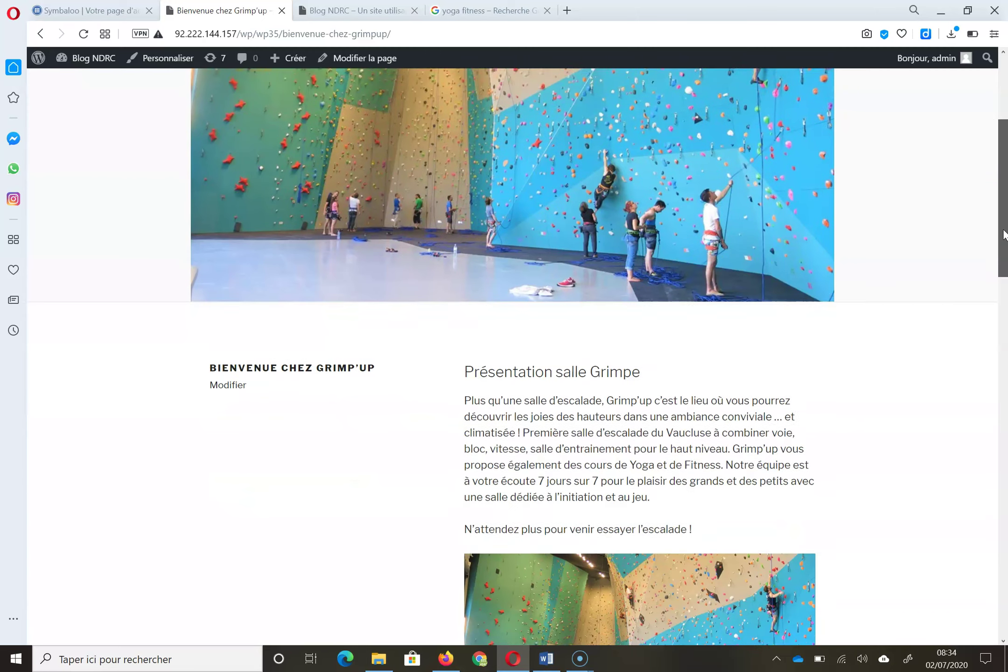
drag(1003, 238, 1005, 171)
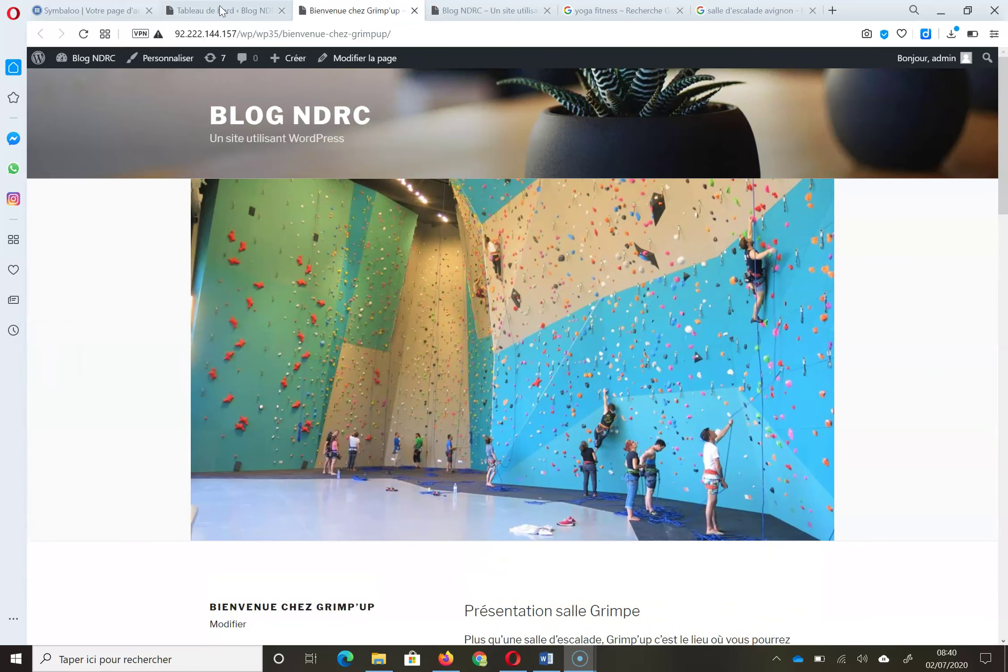
Create a new page from the WordPress dashboard and title it "Venir à Grimp'up".
click(221, 11)
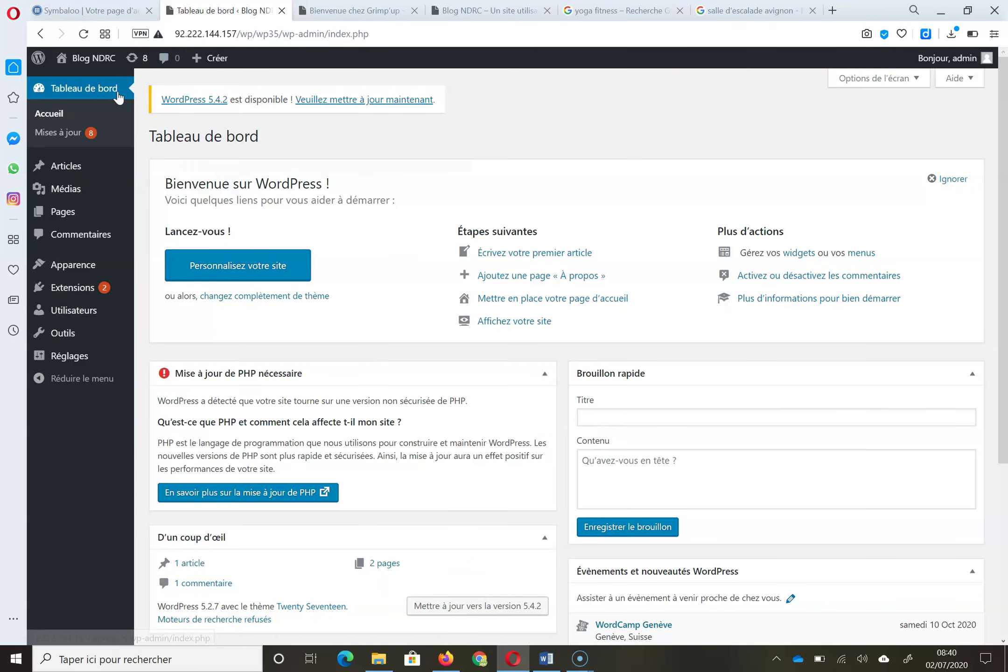
mouse_move(56, 212)
click(157, 233)
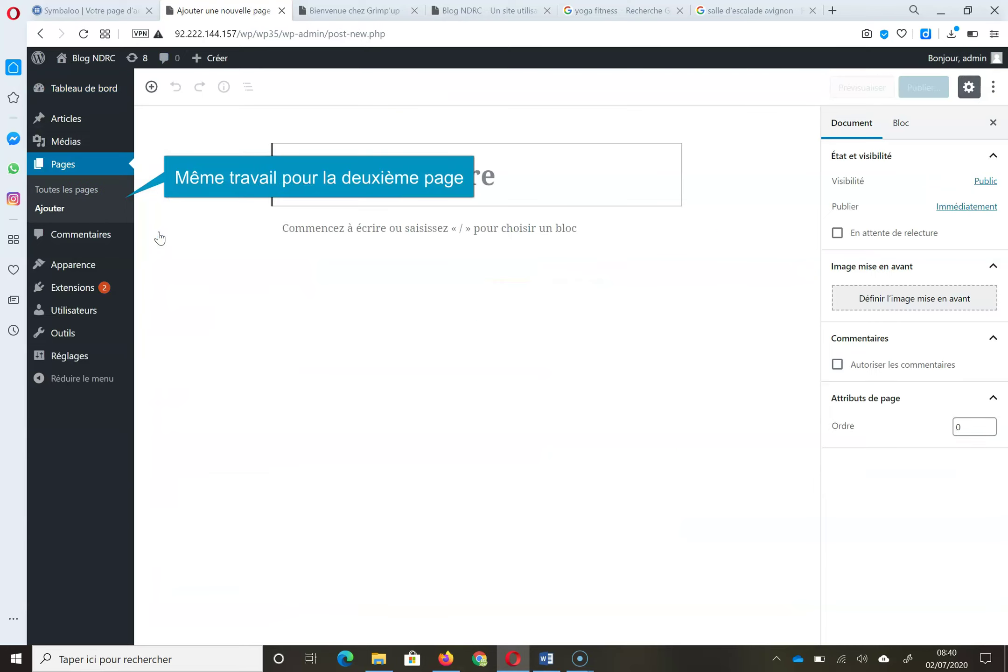
click(353, 189)
text(Venir à Grimp'up)
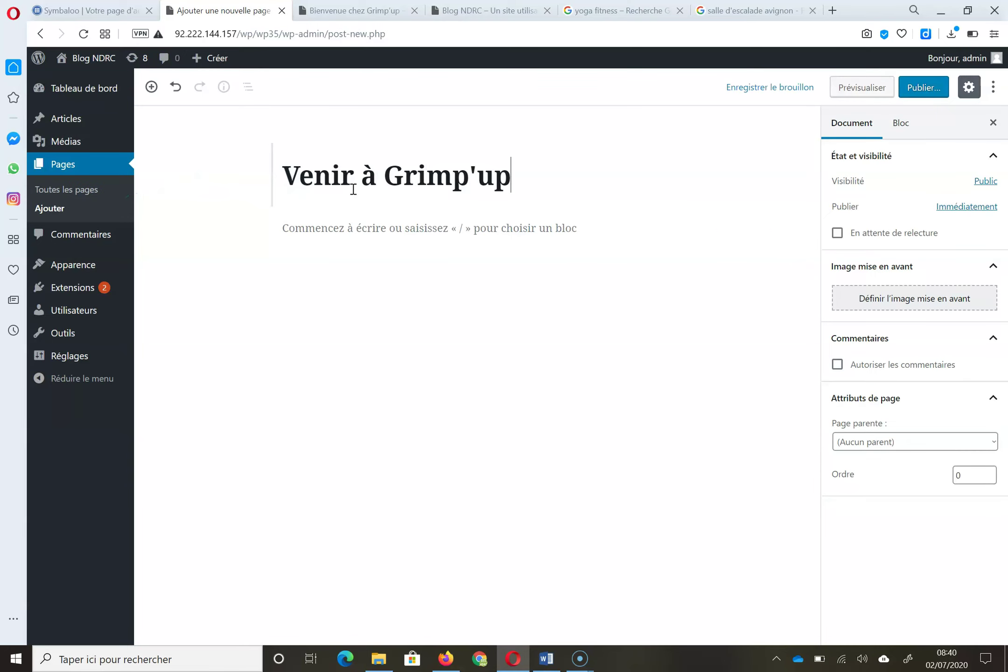
Add body paragraphs with the gym's address, free parking with the Grimp'up card, opening hours (9h–22h, Sundays 9h–14h) and "Pour nous retrouver c'est ici :".
key(Return)
text(Grimp'up est situé à Avignon au : 82 route de Montfavet 84000 Avignon)
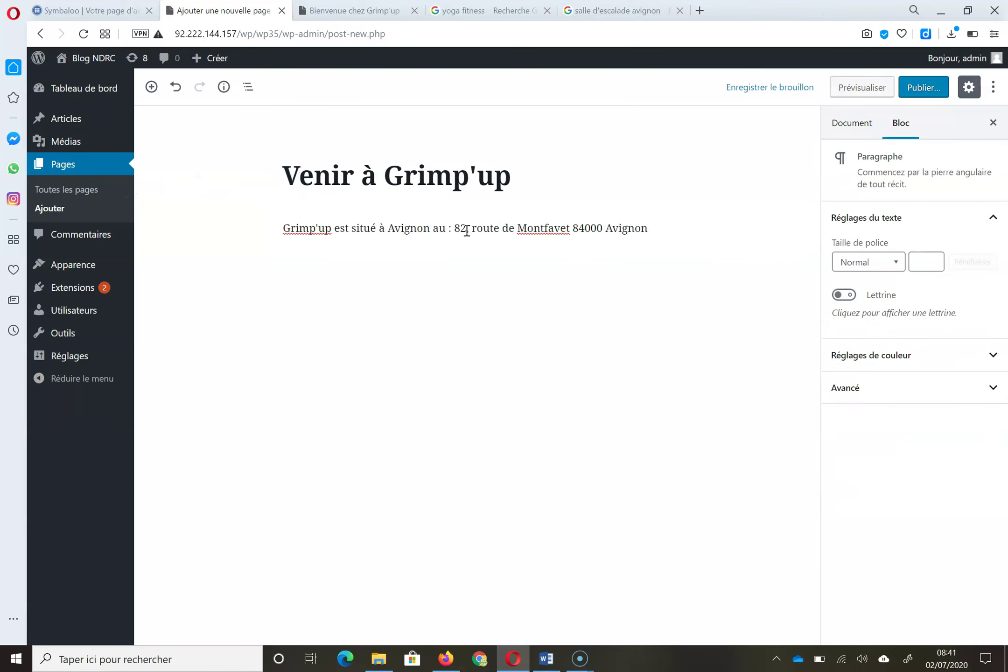
text(.)
key(Return)
text(Sur Place vous trouverez un parking gratuit (sur présentation de votre carte Grimp'up. Nous sommes)
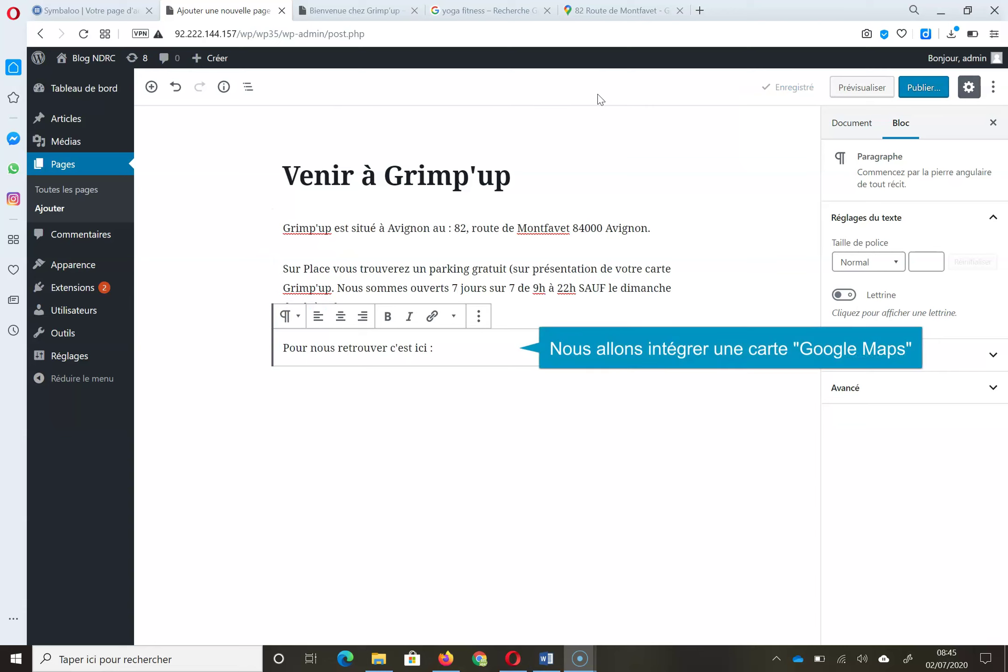
Switch to the gym's location in Google Maps and copy the HTML code for embedding its map.
click(600, 9)
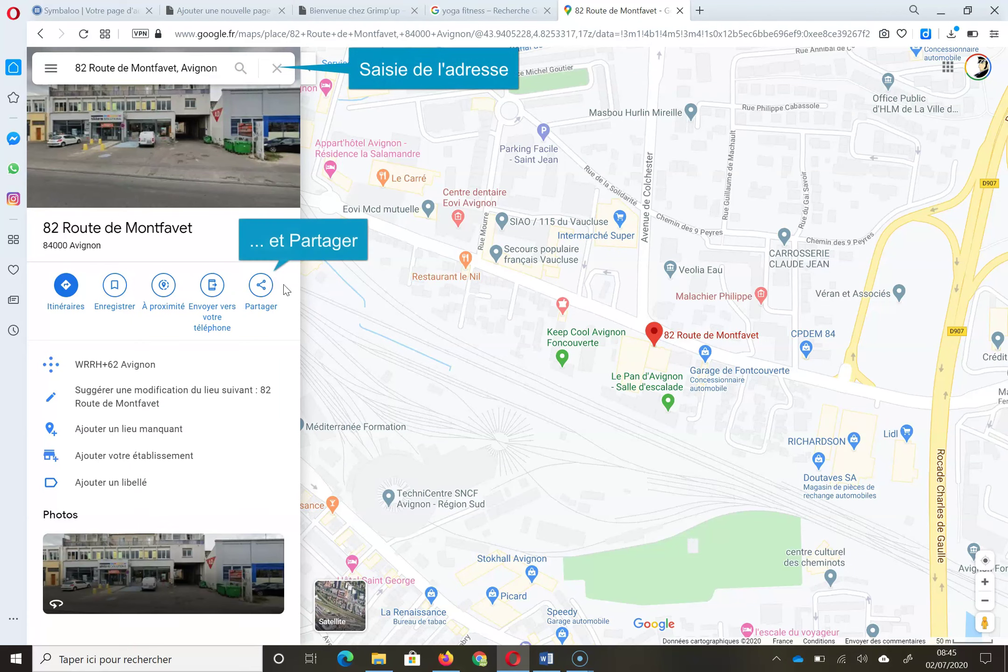
click(265, 288)
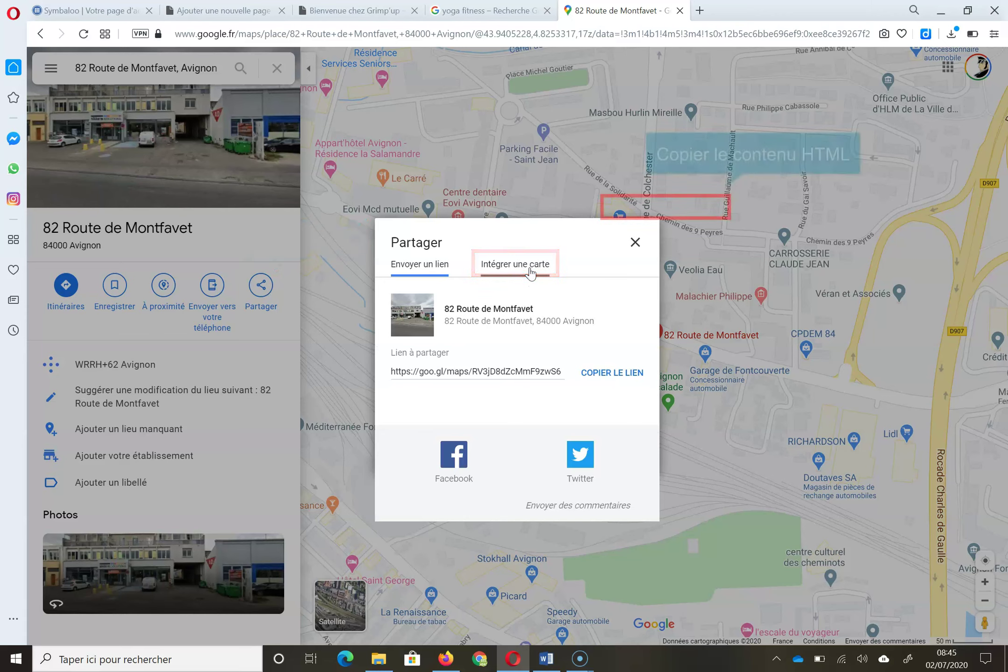
click(531, 272)
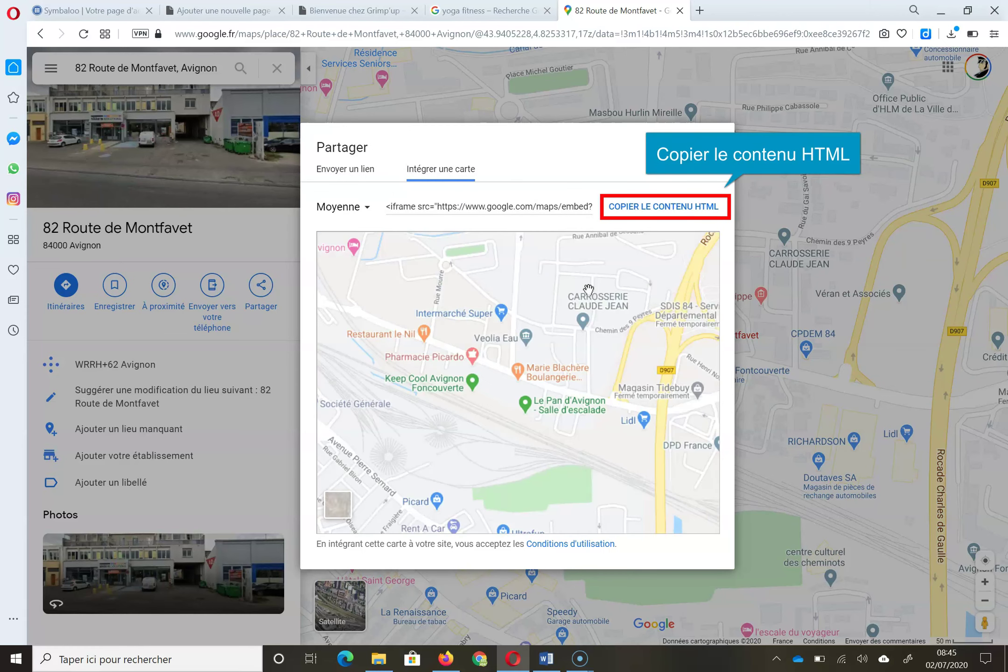
click(679, 207)
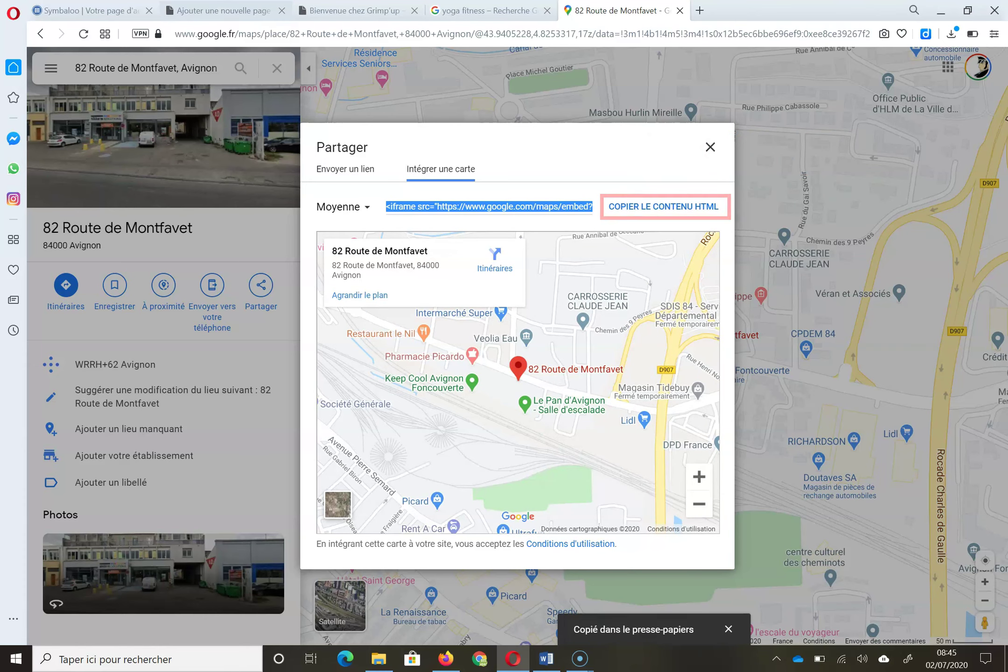
Back in the WordPress page, insert a custom HTML block below "Pour nous retrouver c'est ici :" and paste the map embed code into it.
click(210, 14)
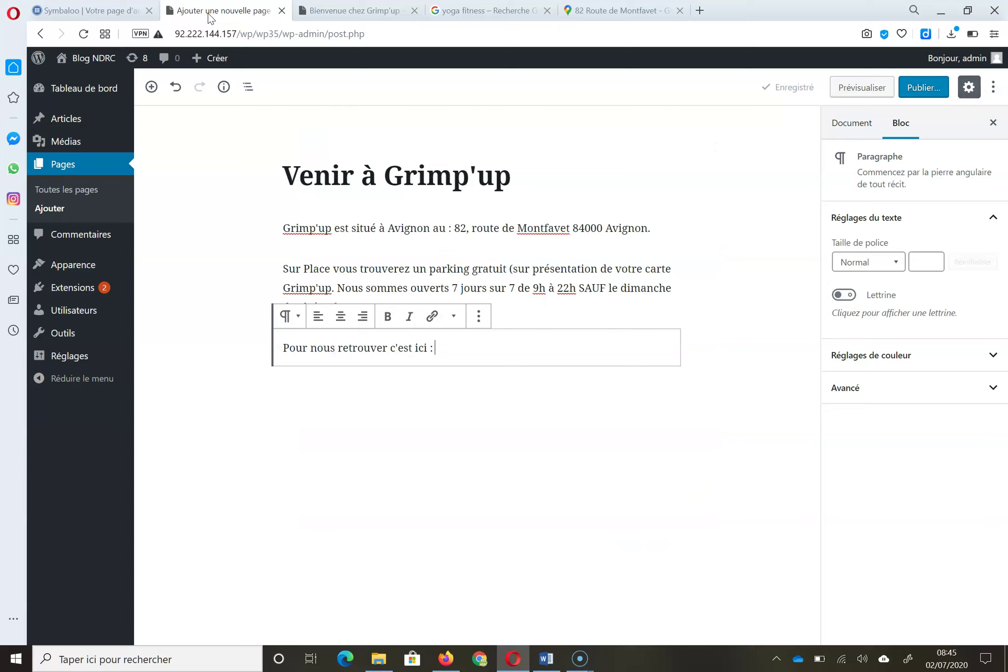
key(Return)
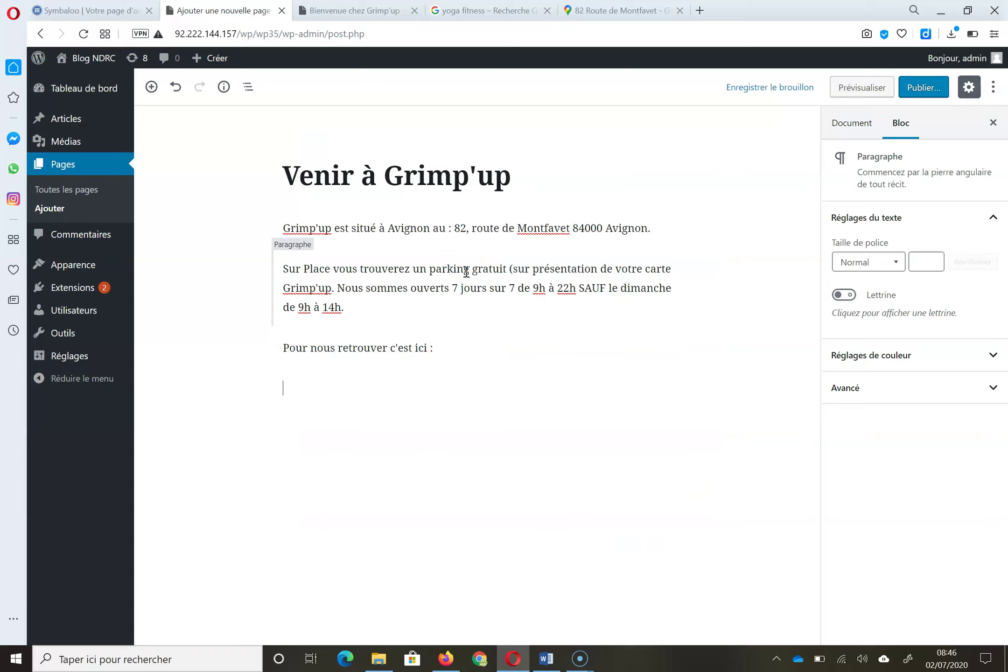
click(252, 388)
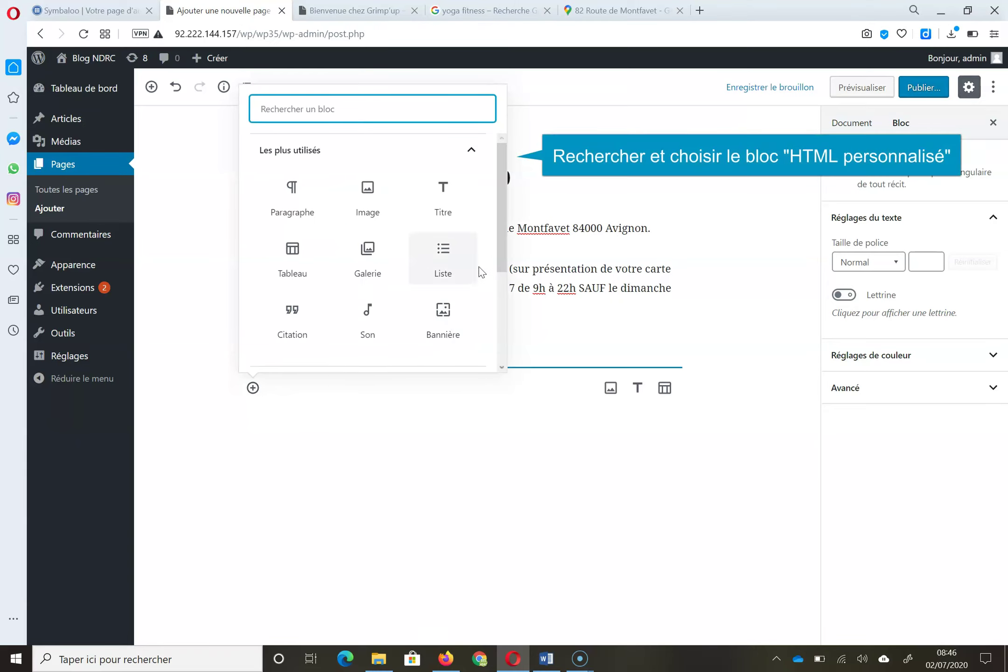
drag(497, 270, 504, 337)
click(477, 243)
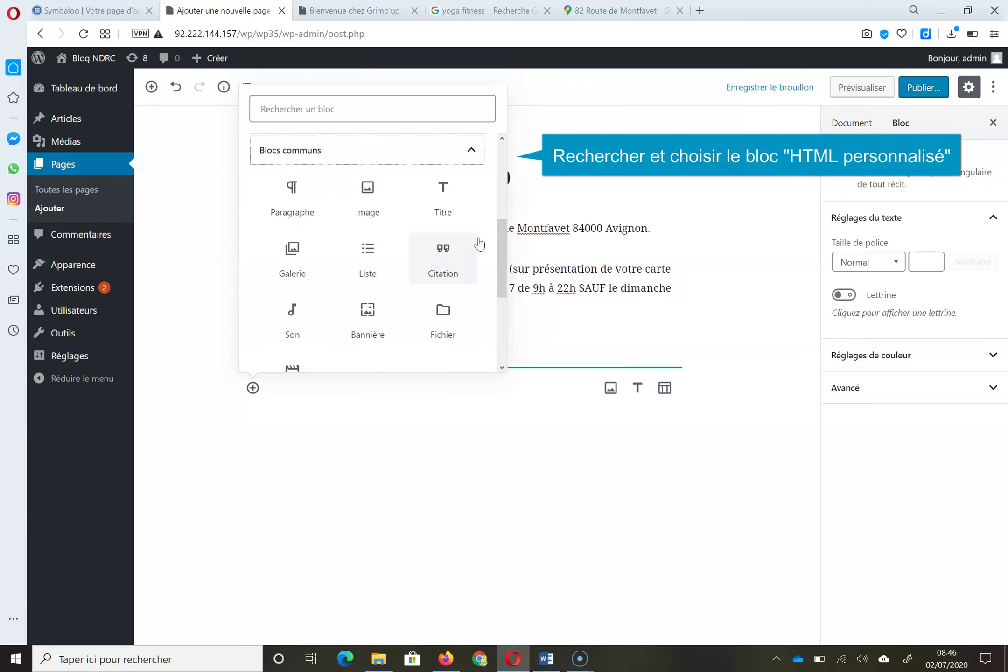
drag(503, 252, 504, 307)
scroll(494, 236, down, 1)
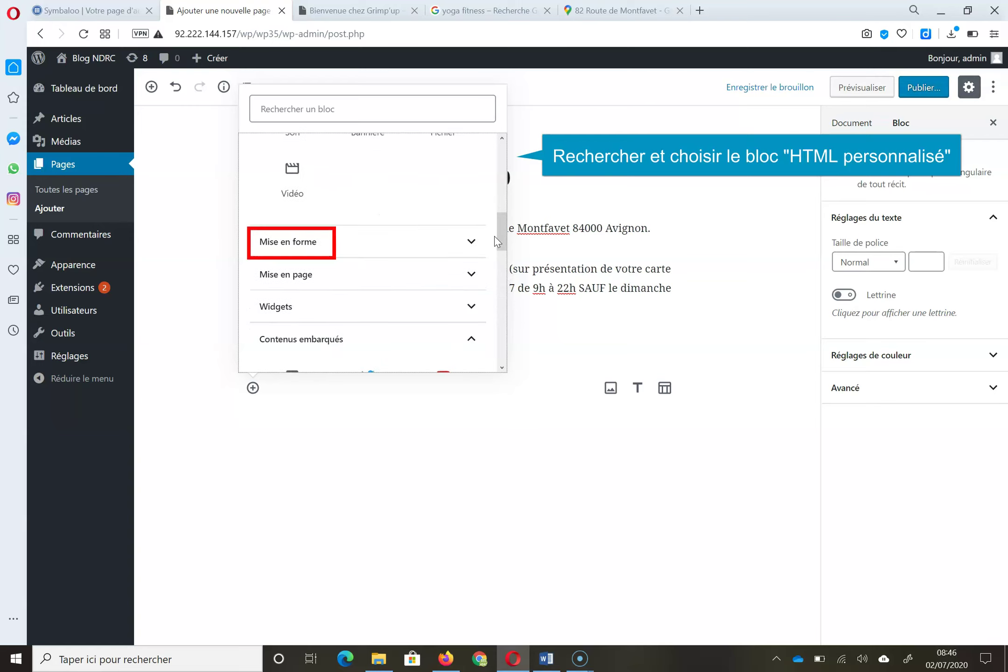
click(475, 237)
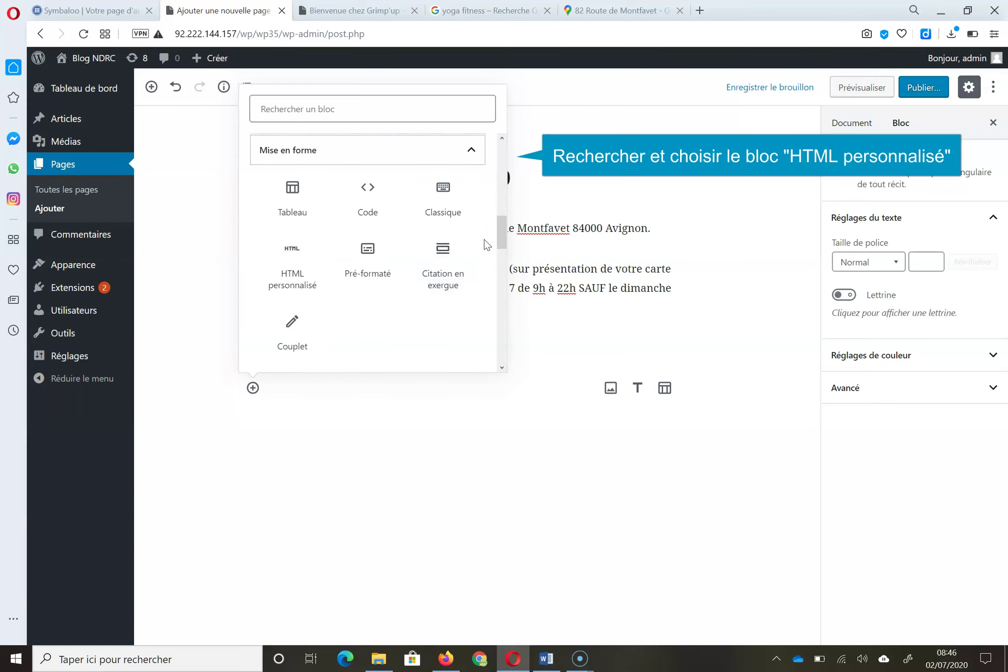
click(287, 279)
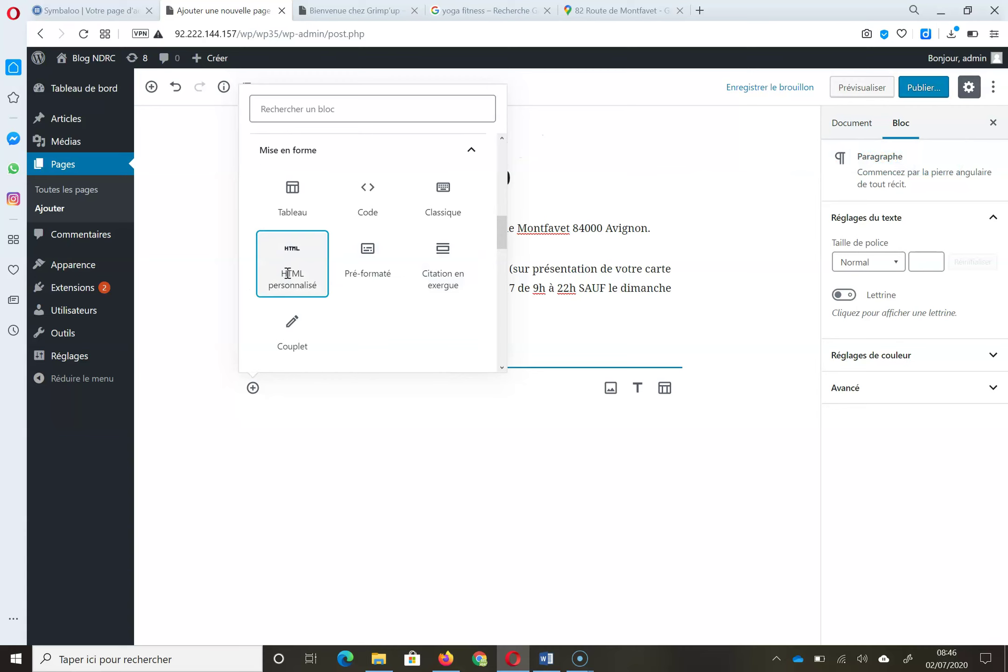
key(ctrl+v)
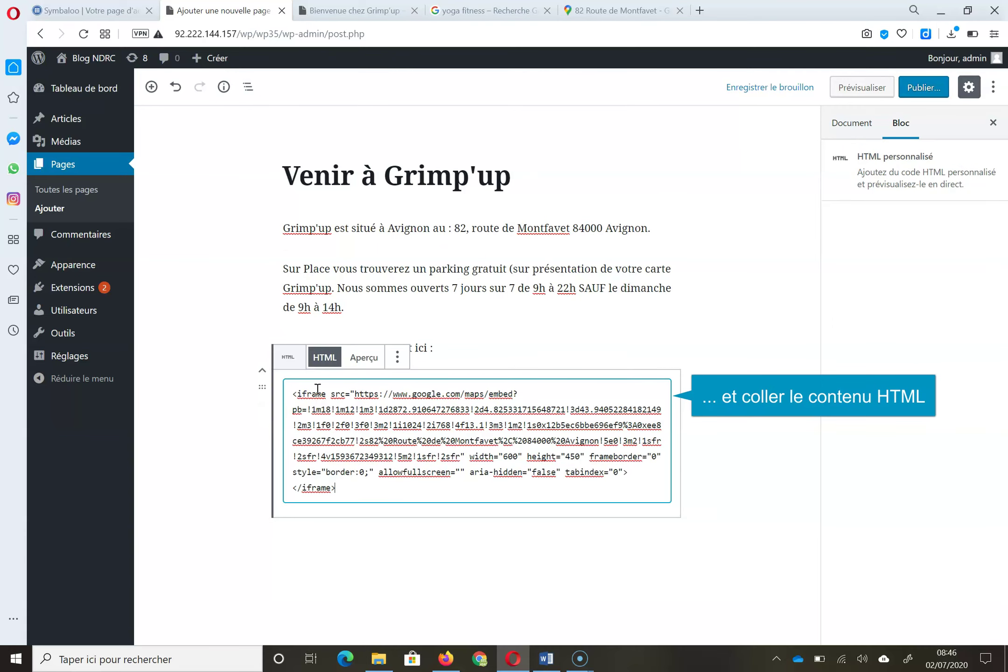
click(475, 588)
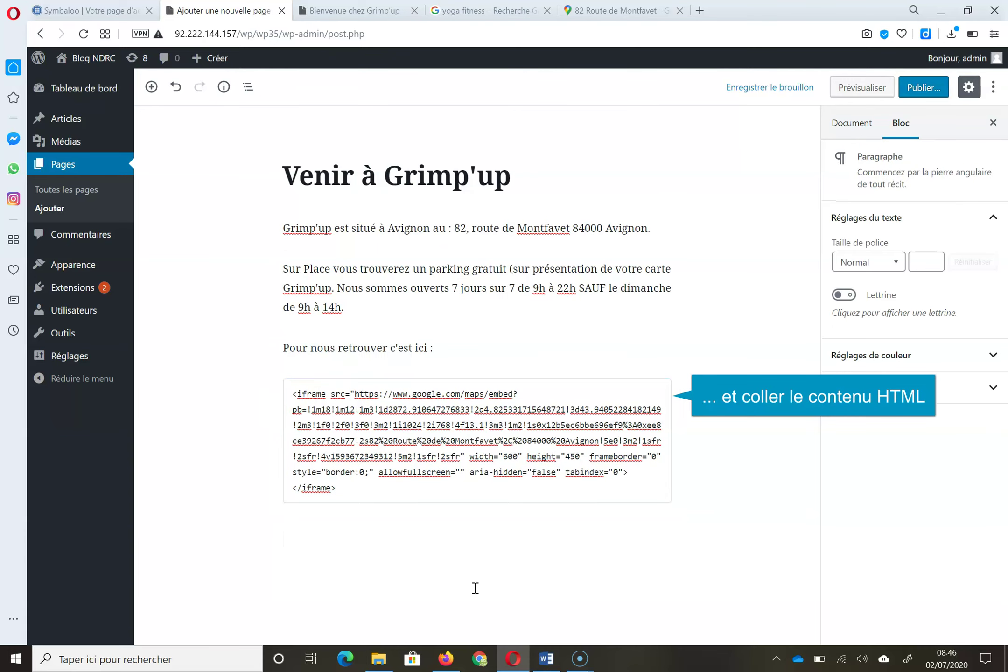
Preview the "Venir à Grimp'up" page, check the embedded map and open its enlarged version in Google Maps.
click(874, 88)
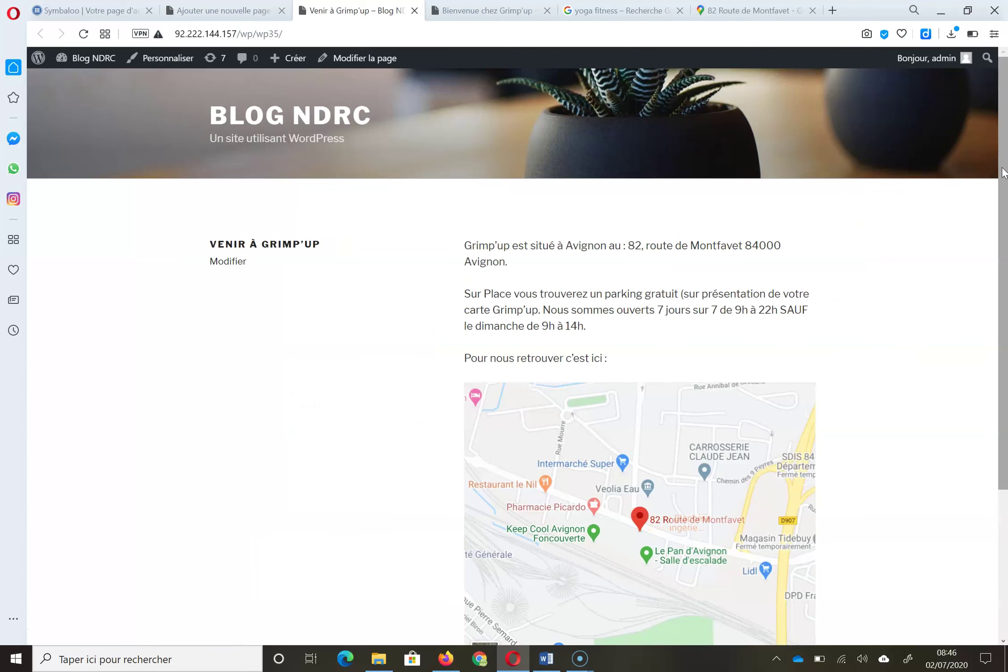
scroll(1003, 251, down, 2)
mouse_move(736, 449)
mouse_down()
mouse_move(639, 433)
mouse_move(743, 440)
mouse_move(724, 433)
mouse_up()
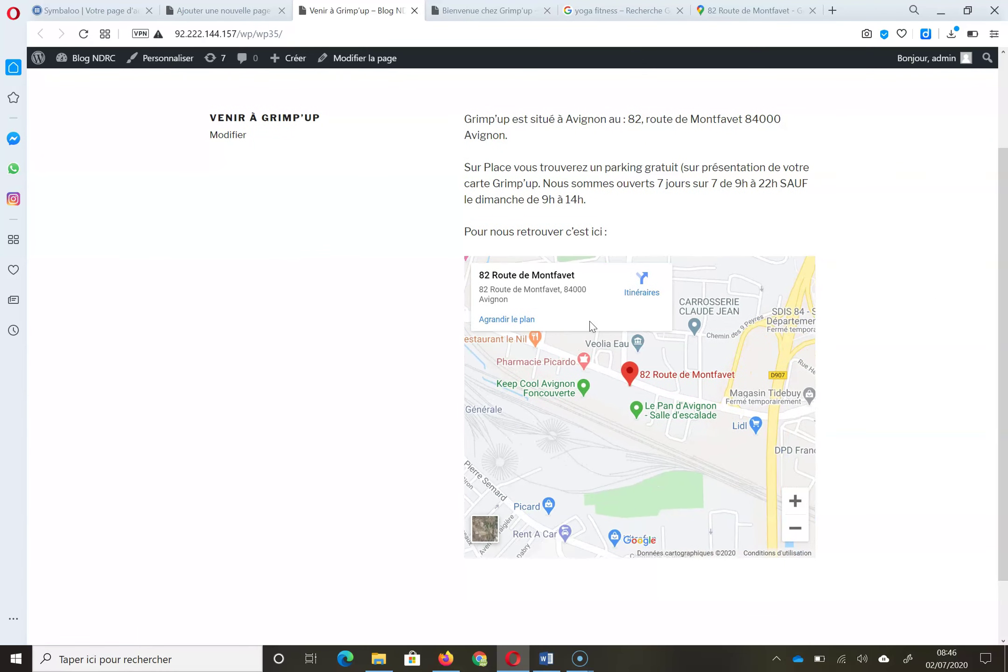
click(528, 321)
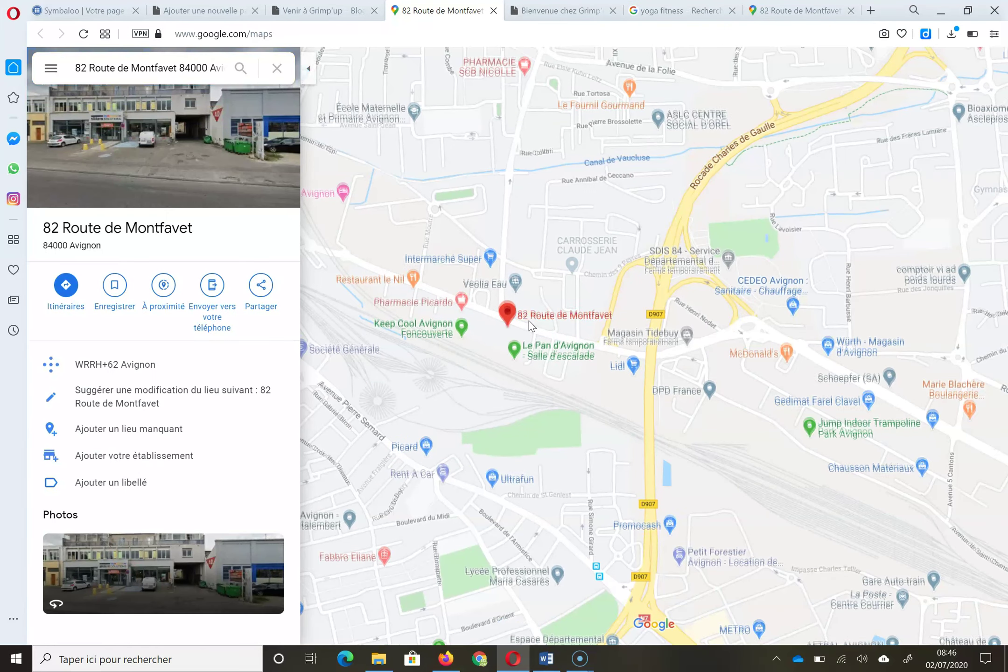
click(313, 14)
Return to the page editor and publish the "Venir à Grimp'up" page immediately with public visibility.
click(228, 12)
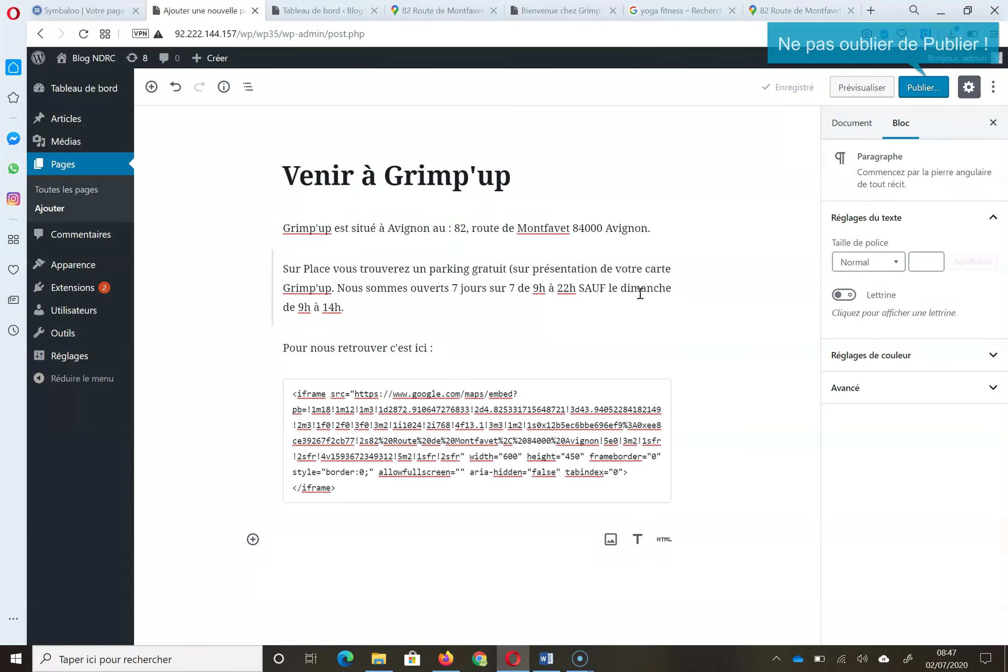
click(923, 88)
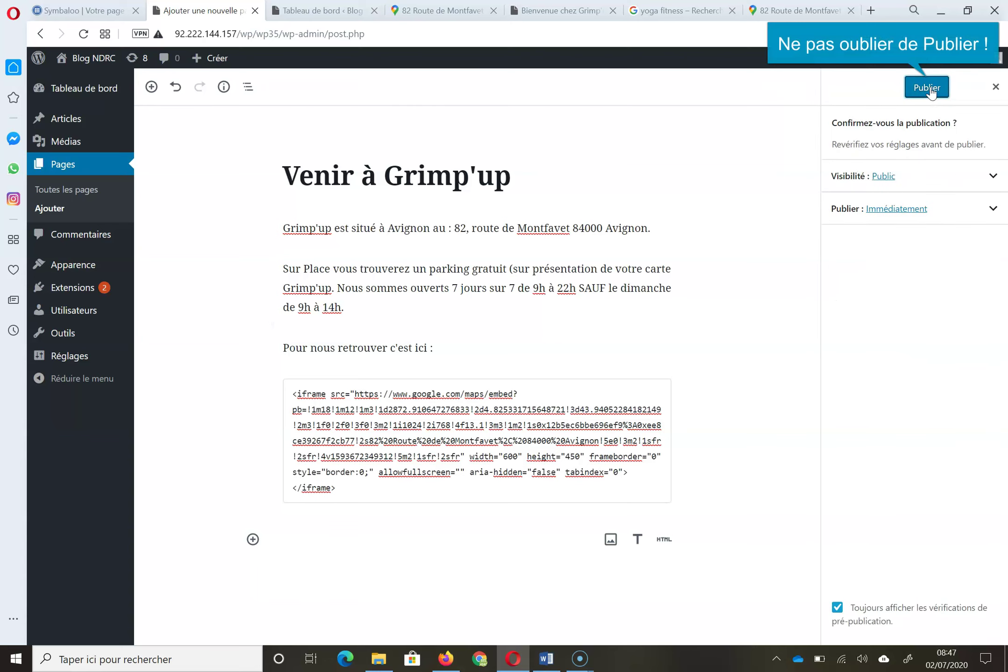
click(928, 88)
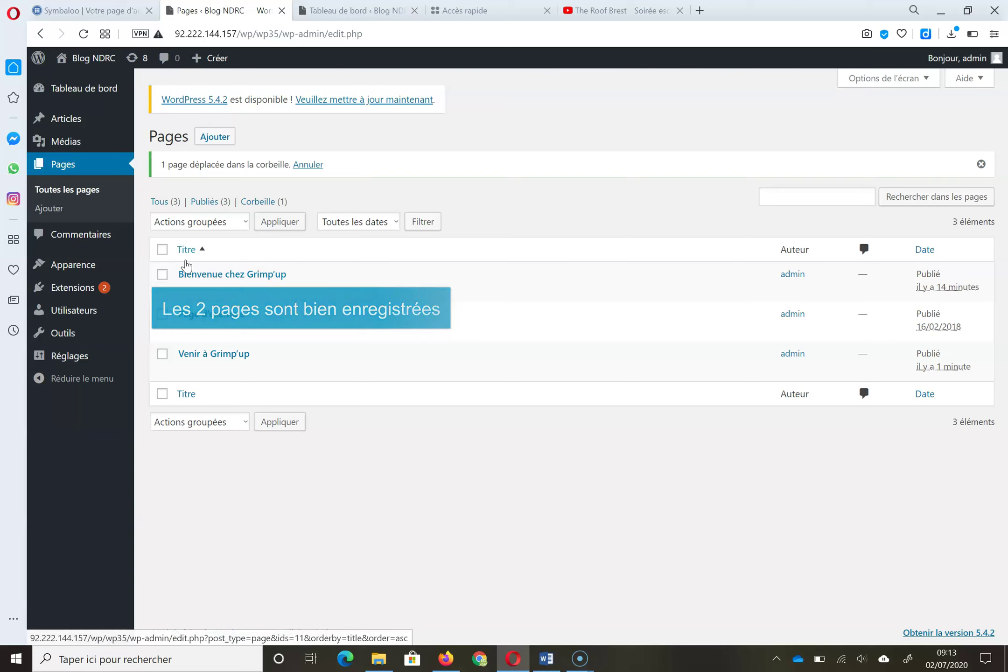
Create a new article from the articles list, title it "Grimp' Night" and start its first paragraph.
mouse_move(85, 131)
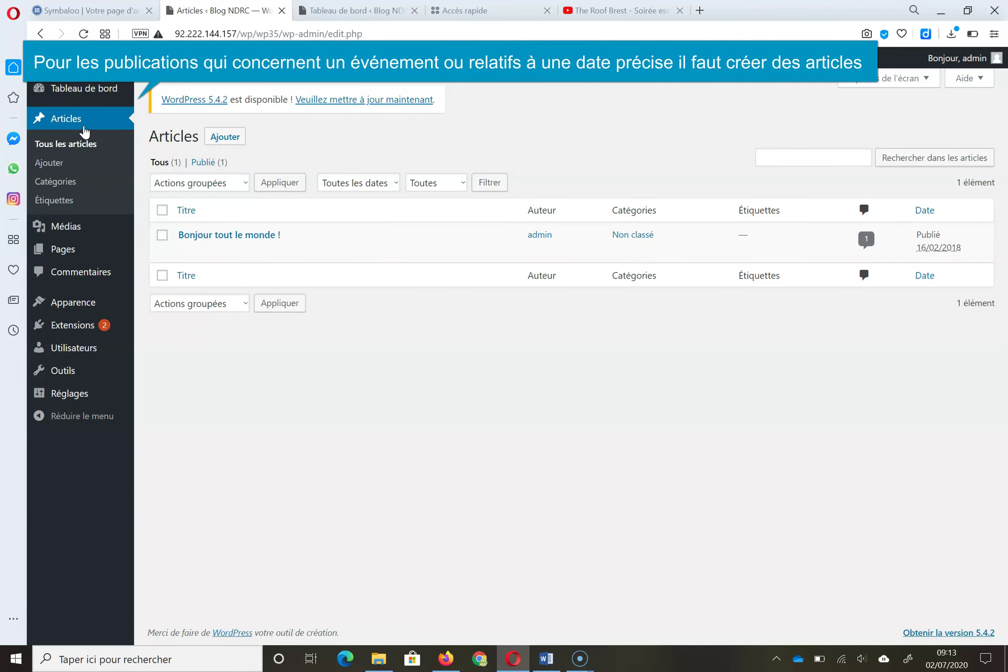
click(233, 141)
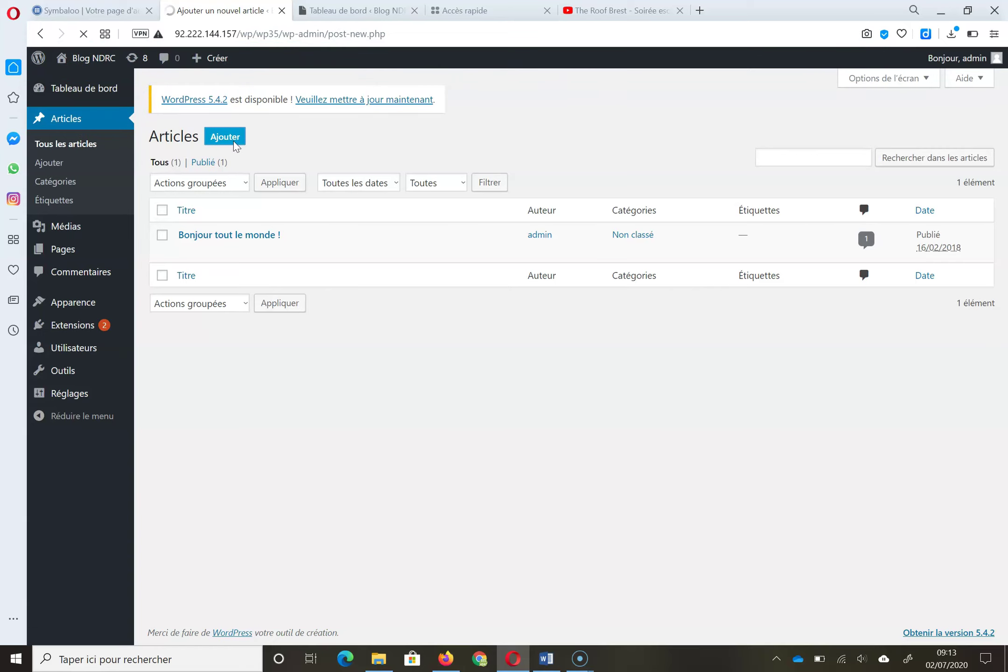
text(Grimp' Night)
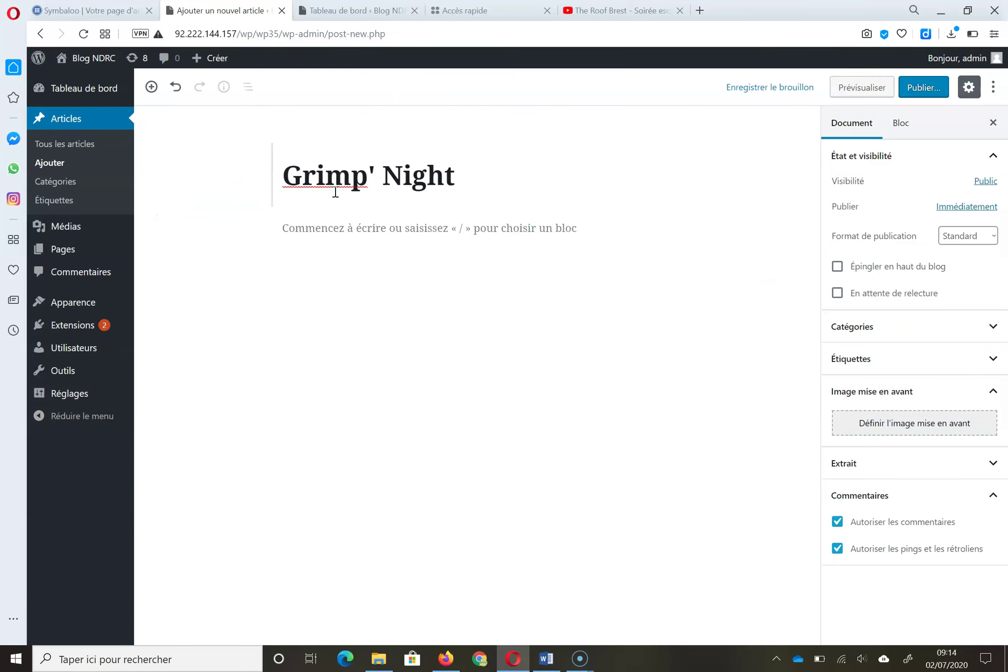
click(324, 226)
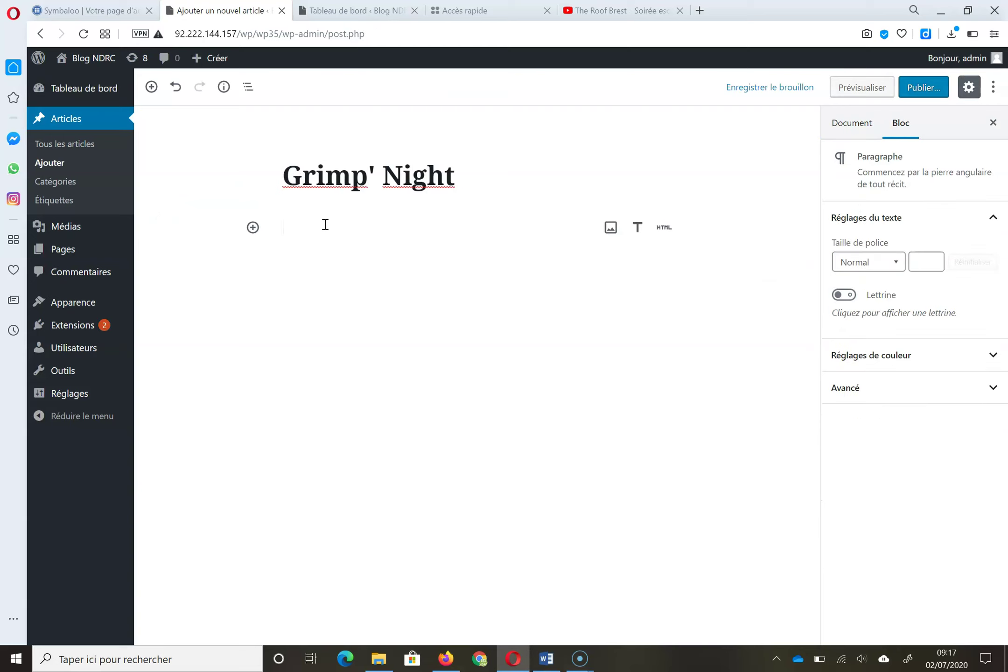
Write the opening paragraph, "Raz le bol des partiels ?", inviting readers to the "Fin des partiels" evening with "entrée découverte offerte à ton binôme".
text(Raz le bol des partiels ? il)
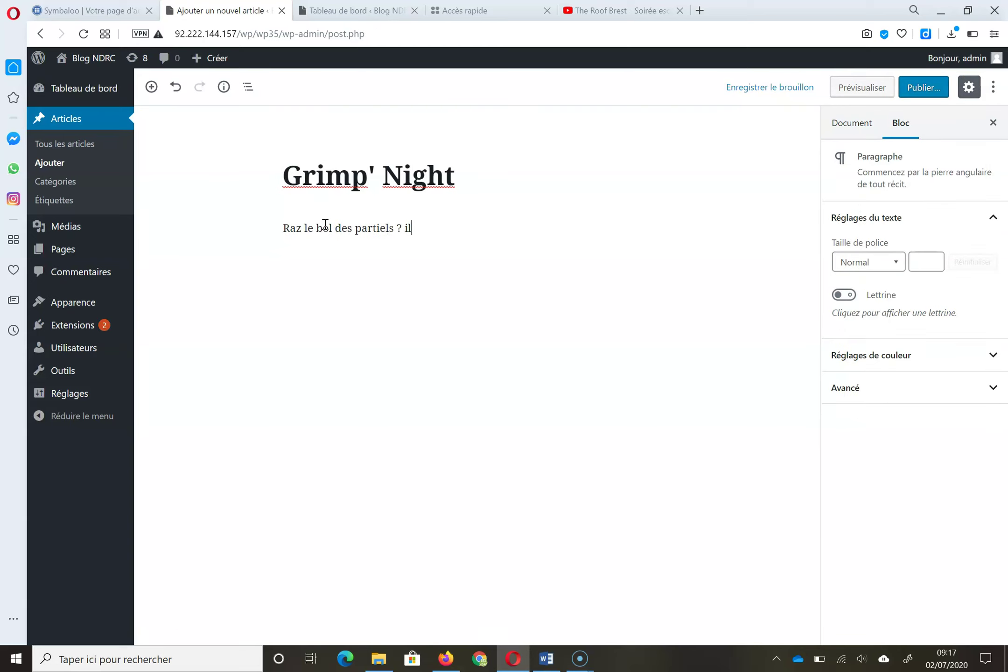
text( est temps de te défouler et de décompresser. VIENS à la soirée spéciale "Fin des partiels", entrée)
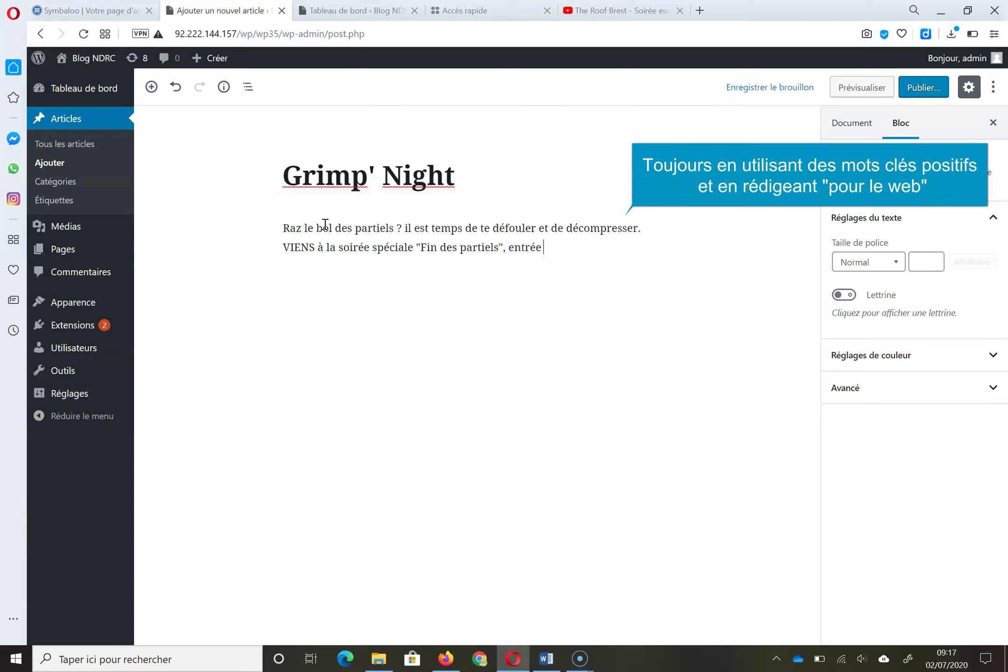
text( découverte offer)
key(BackSpace)
text(ôme.)
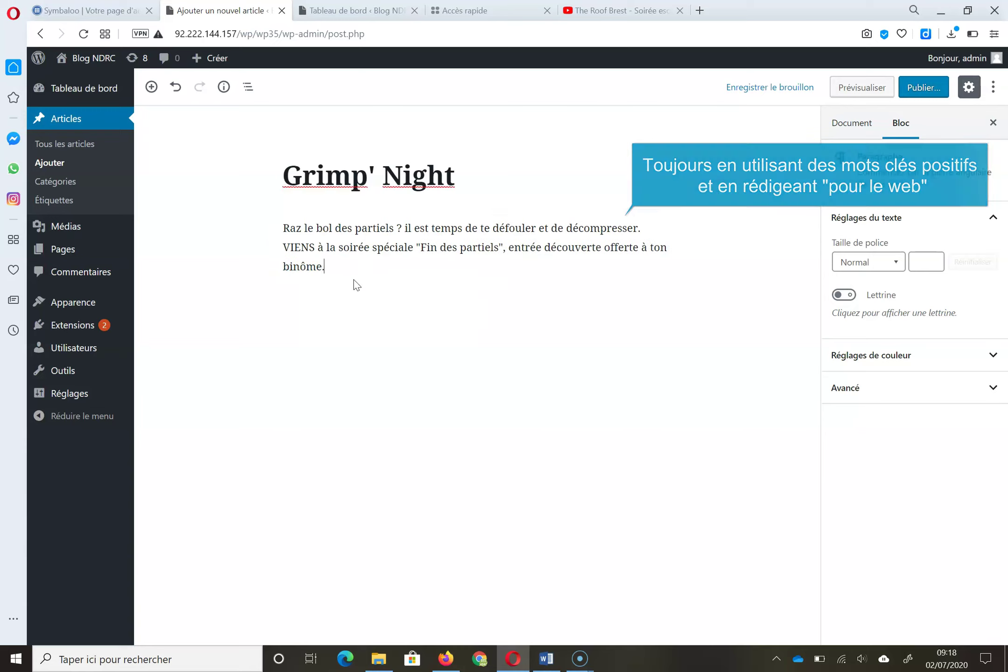
key(Return)
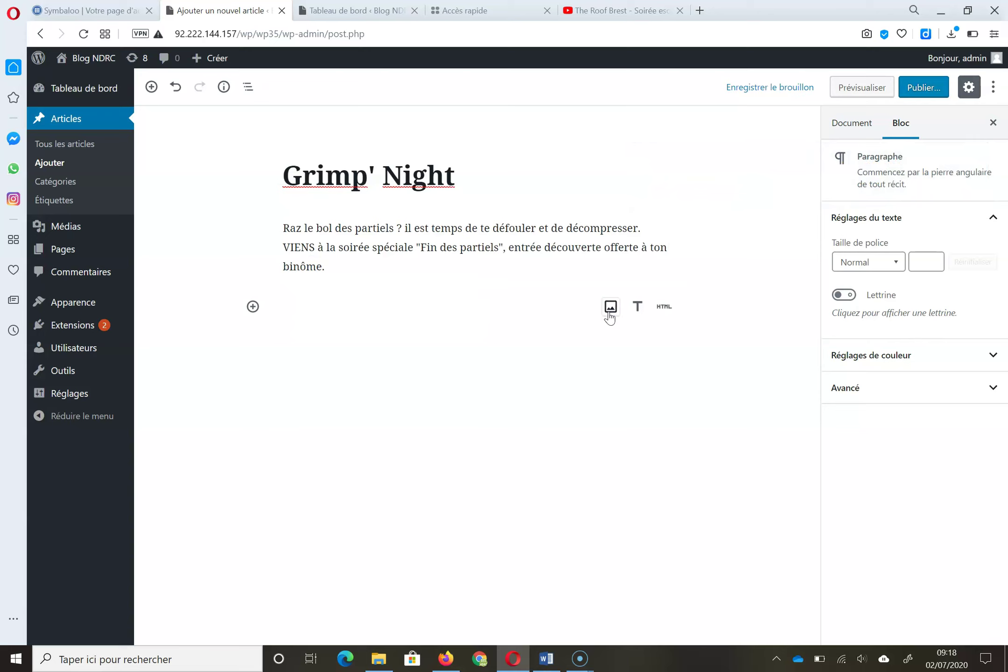
Insert an image block below the opening paragraph and upload Soiréeetudiante.png from the ImagesEscalade folder.
click(610, 308)
click(434, 387)
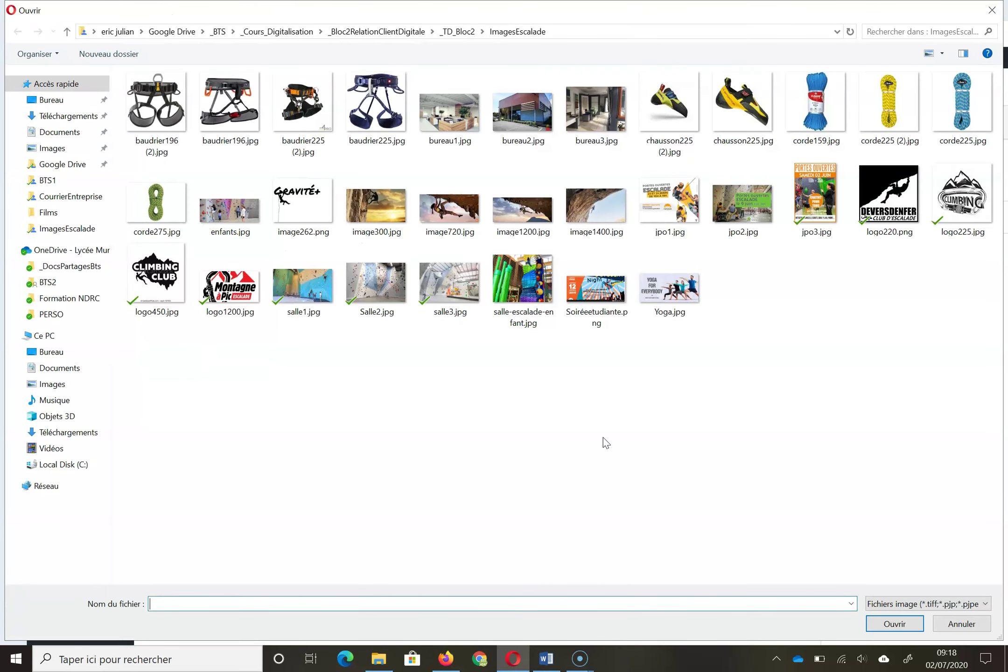
click(612, 297)
double_click(611, 297)
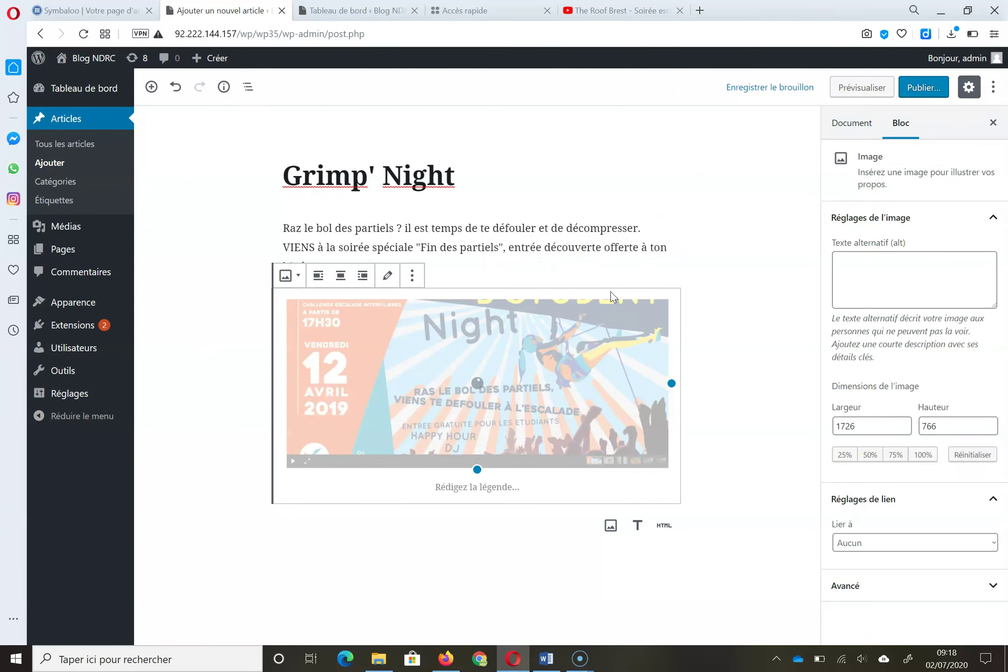
Caption the image "Soirée étudiante" and set its alternative text to "Soirée étudiante Grimp'Up fin des partiels".
click(486, 487)
text(Soirée étudiante)
click(946, 273)
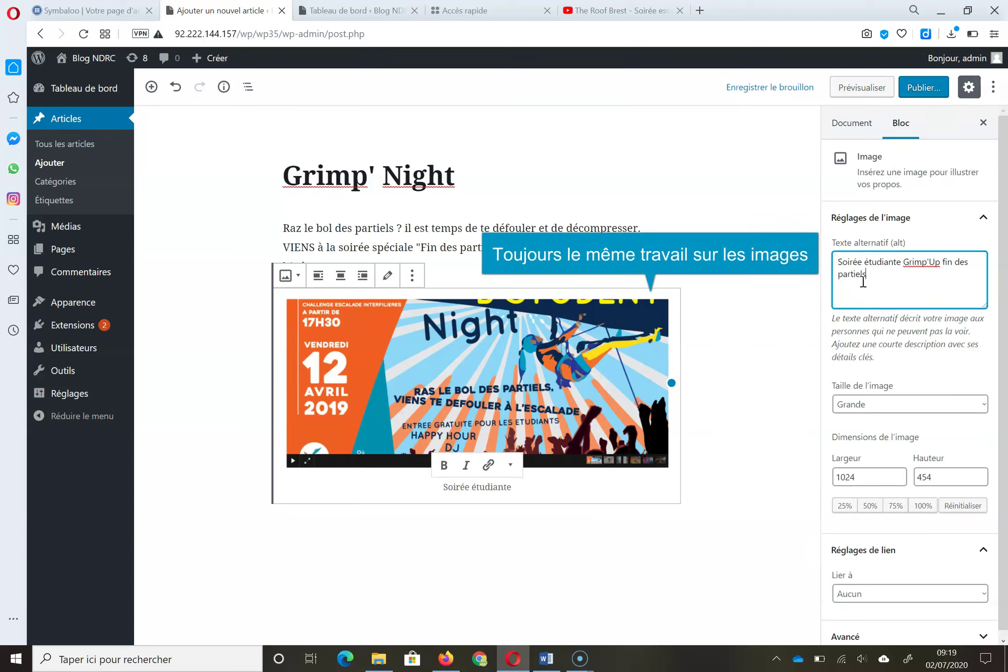
Below the image, write "Venez tous et toutes le vendredi 12 à partir de 17h30 ..." and introduce last year's "Night" evening video.
click(544, 527)
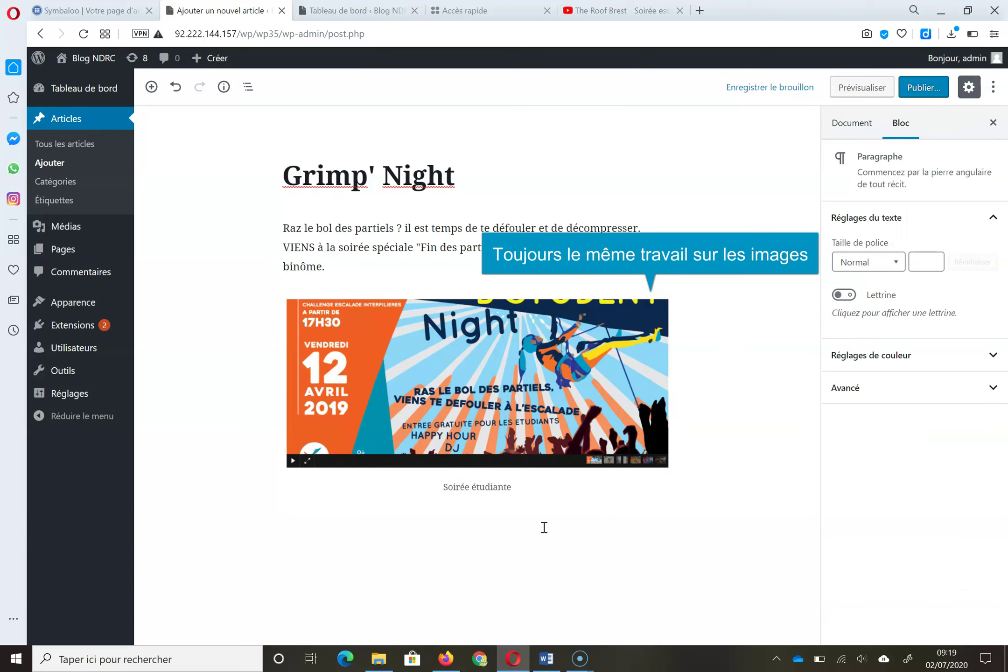
text(Venez tous et toutes le vendredi 12 à partir de 17)
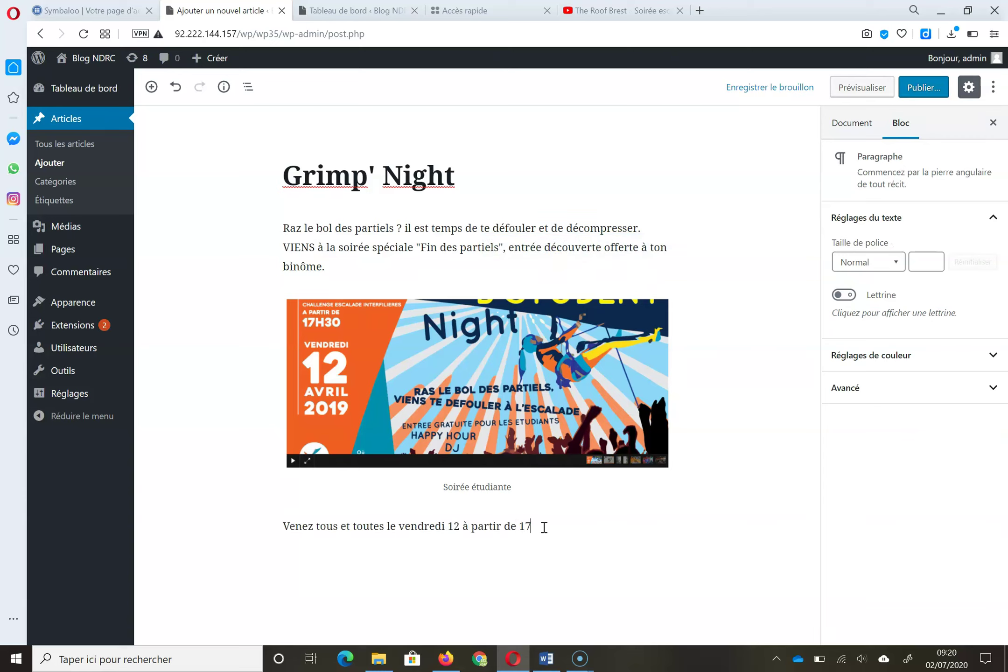
text(fraichir la mémoire, la vidéo)
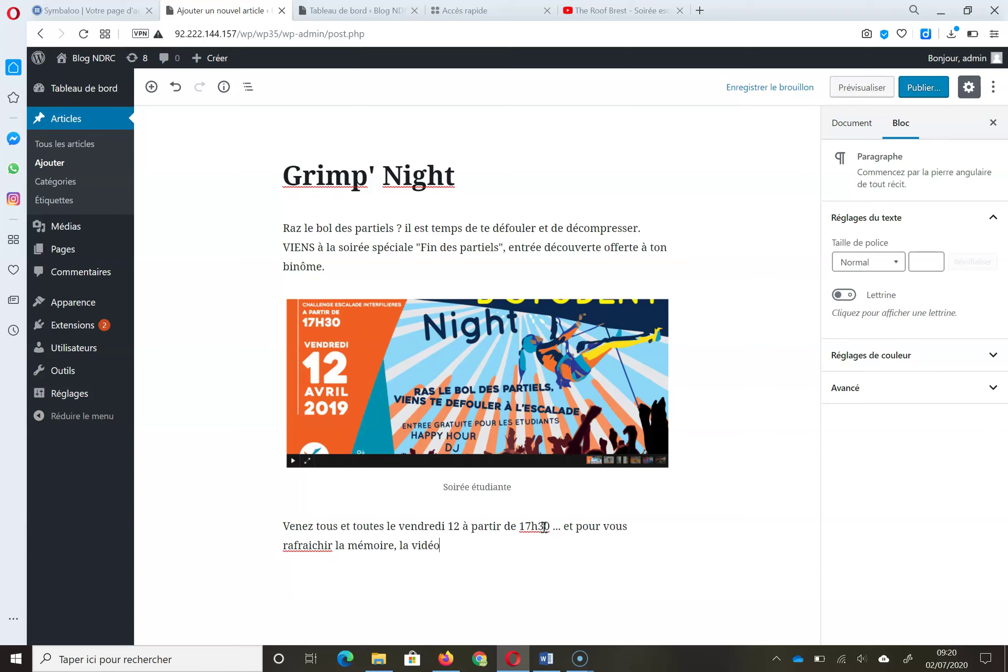
text(ht" l'année dernière.)
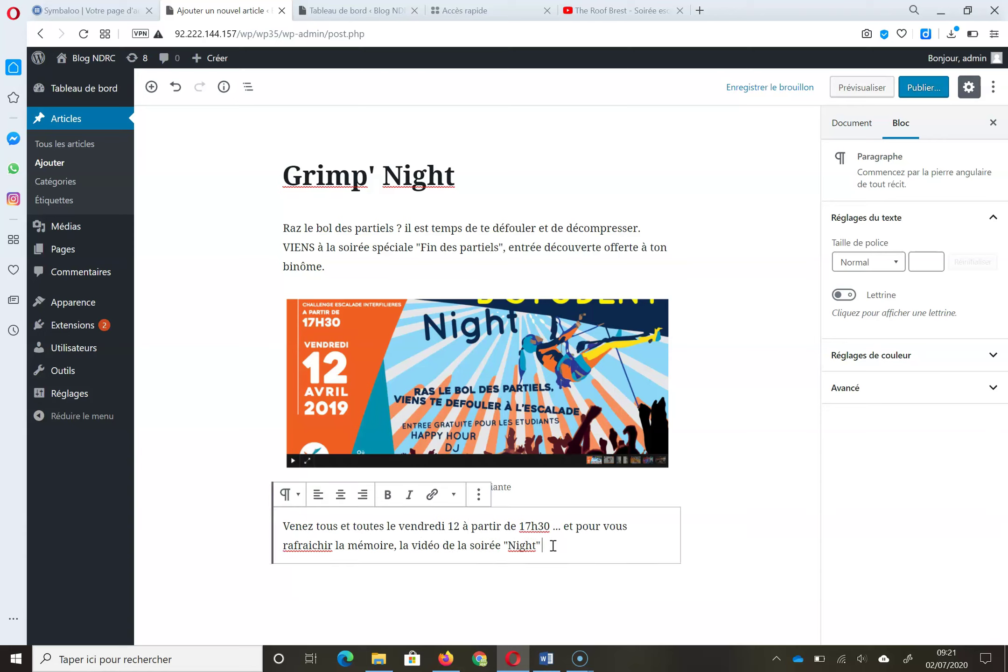
key(Return)
Add a YouTube embed block below the second paragraph.
click(253, 585)
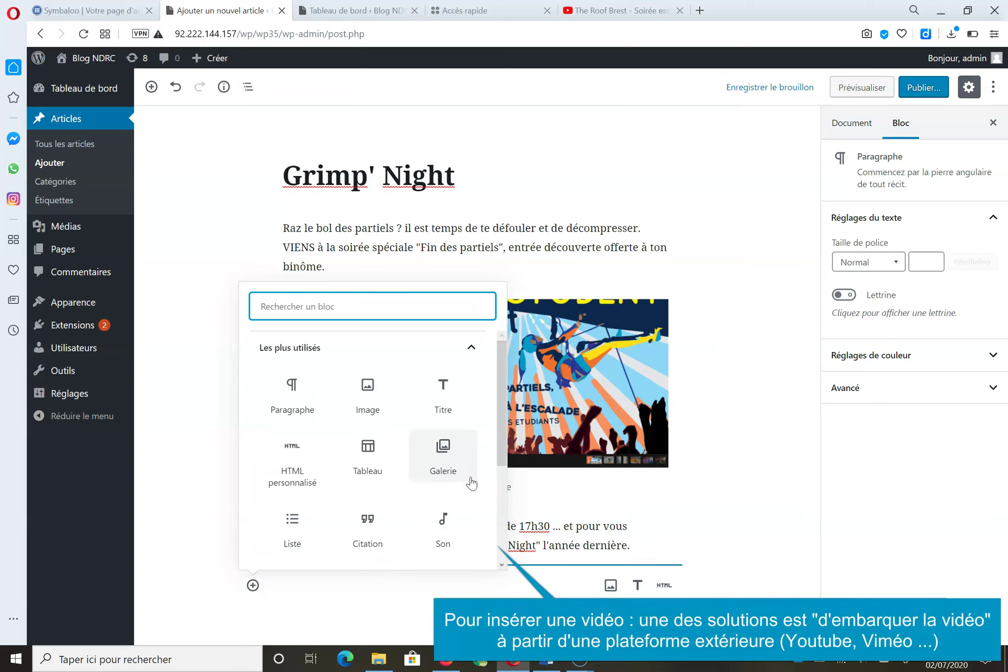
drag(501, 419, 505, 556)
click(469, 544)
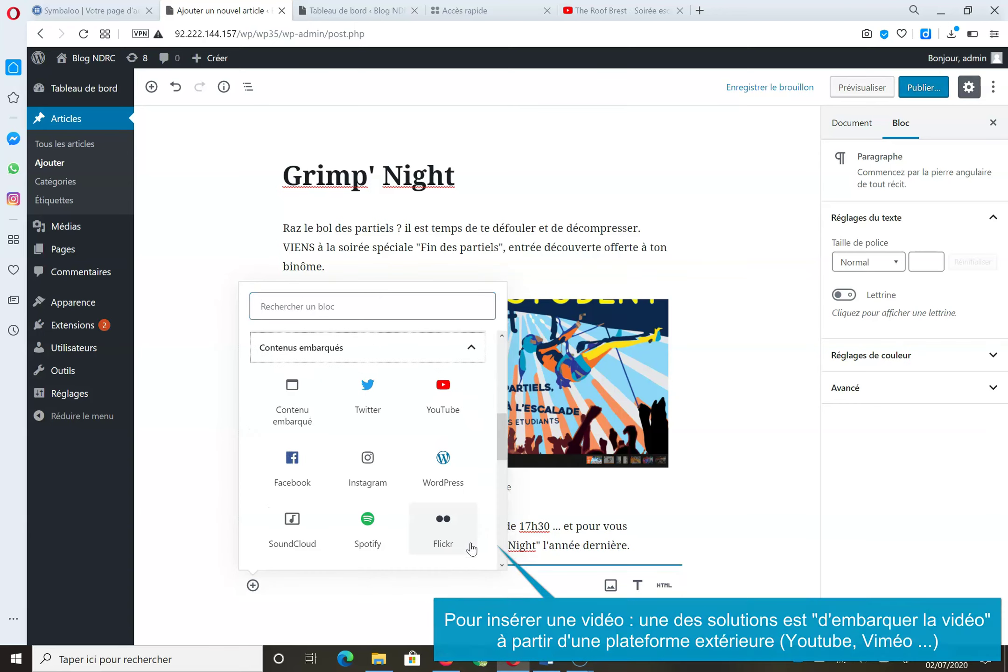
click(452, 398)
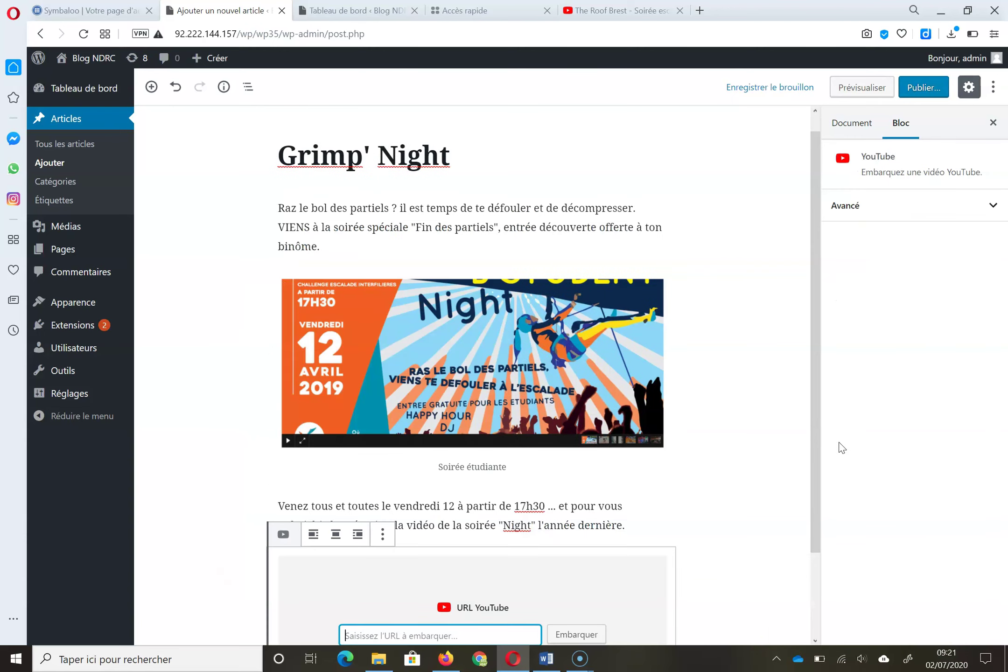
scroll(818, 437, down, 2)
click(457, 529)
Switch to YouTube and copy the share link of the video "The Roof Brest - Soirée escalade étudiante 2019".
click(622, 14)
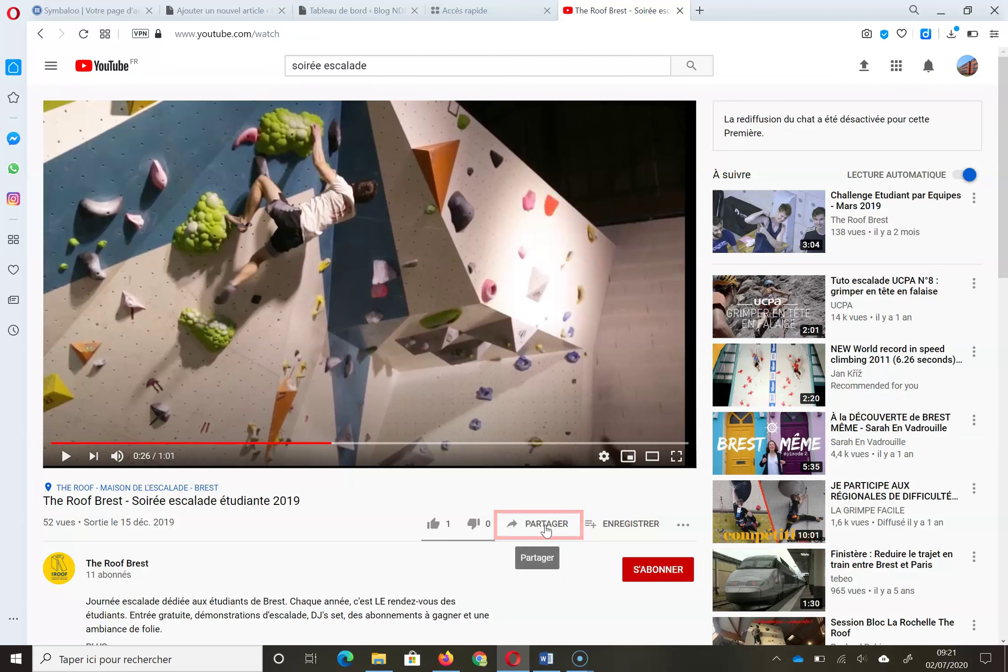
click(544, 532)
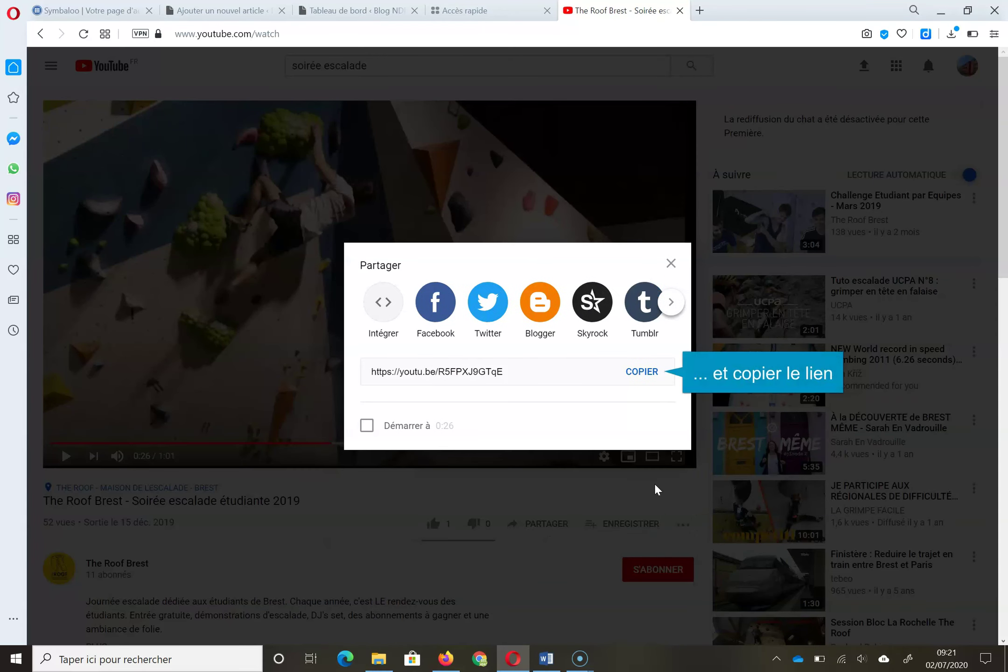
click(642, 372)
key(ctrl+c)
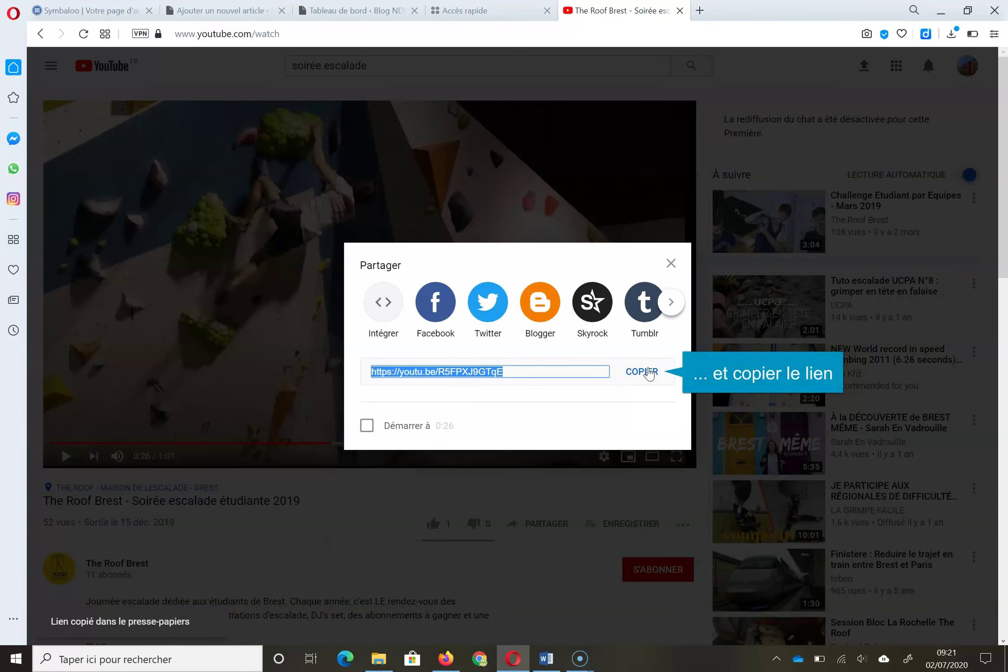
Return to the WordPress article and embed the video by pasting the copied link into the YouTube block.
click(220, 10)
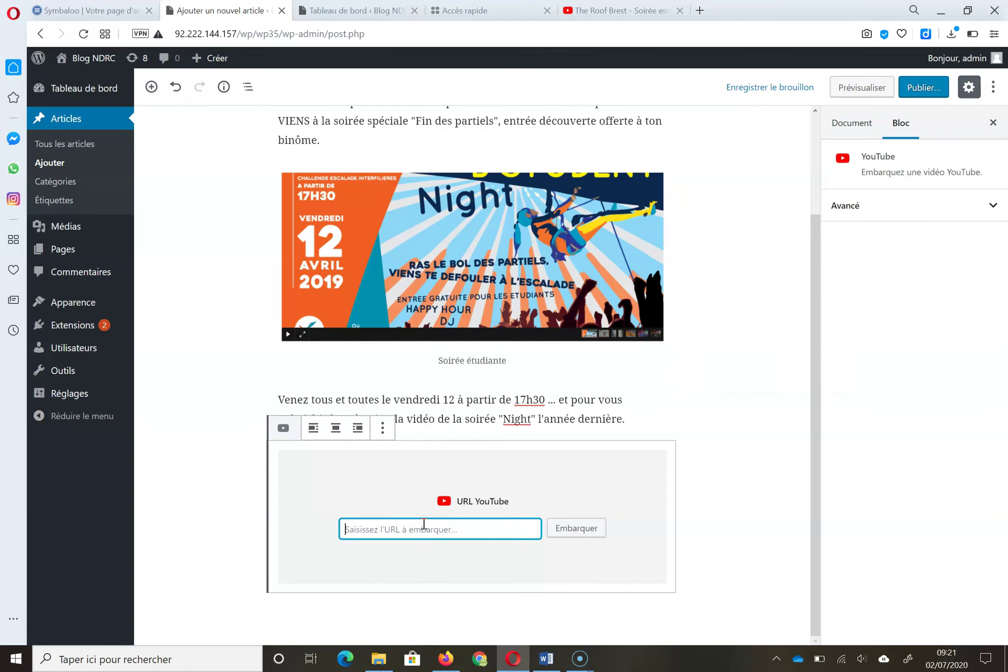
key(ctrl+v)
click(578, 534)
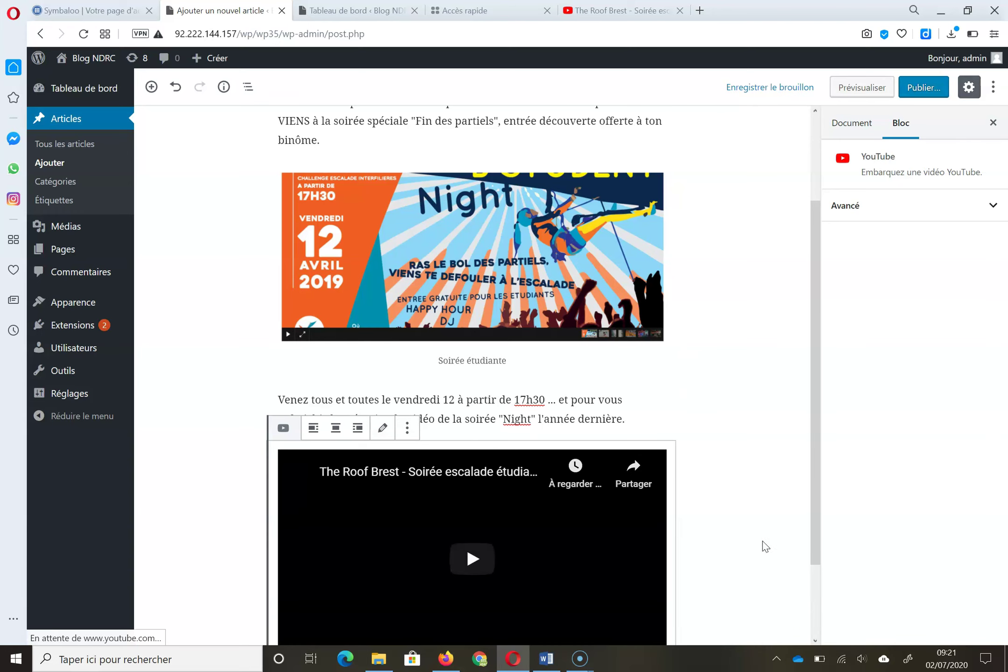
drag(819, 414, 825, 524)
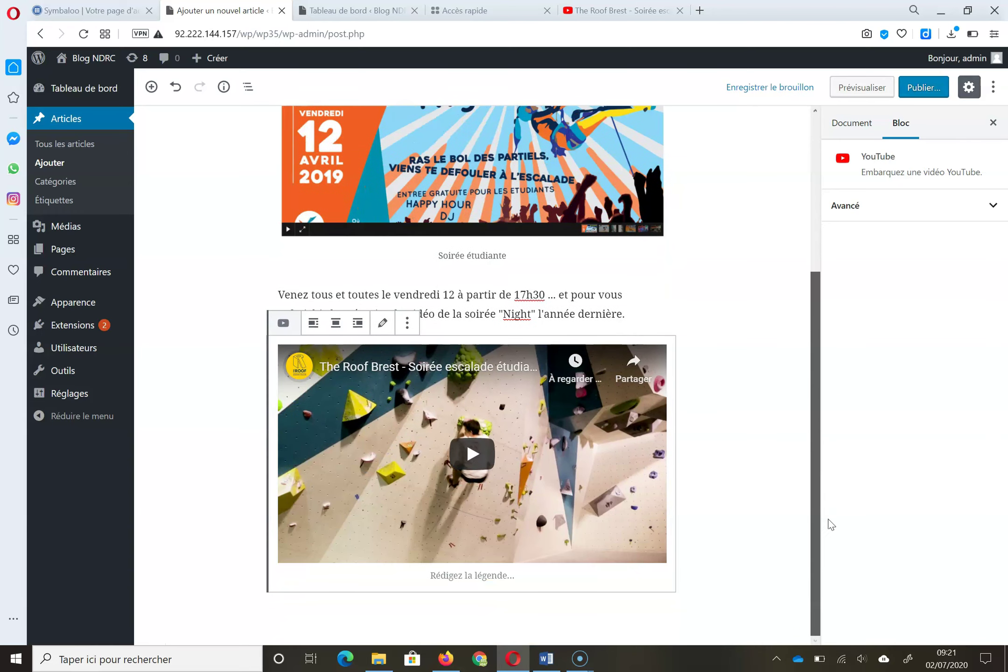
Caption the embedded video "Grimp'Night 2019", correcting the misspelling of "Night".
click(485, 572)
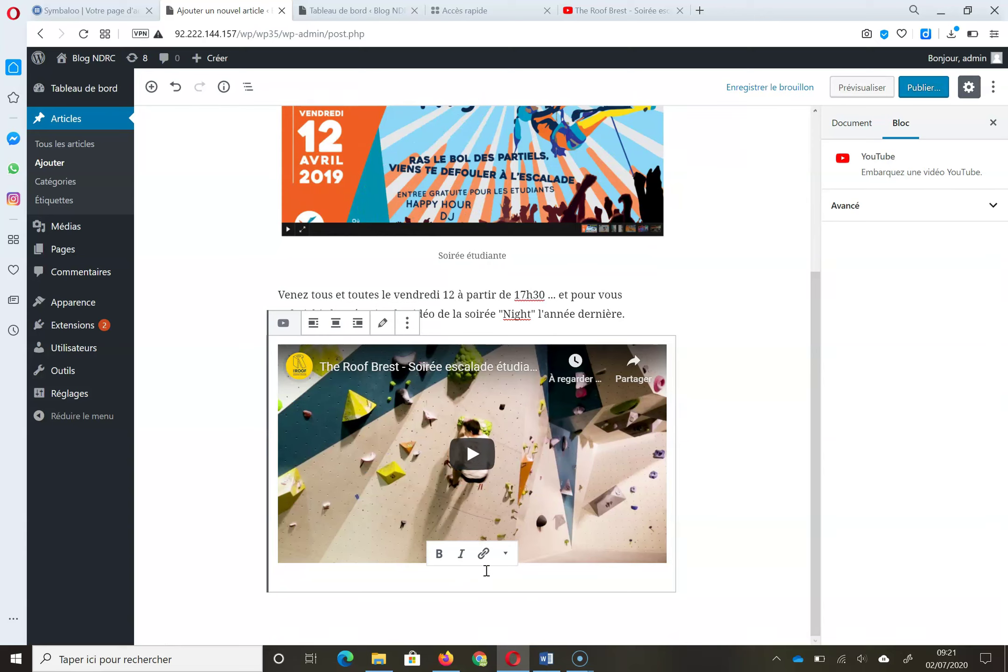
text(Grimp'Nignt 2019)
click(484, 571)
key(BackSpace)
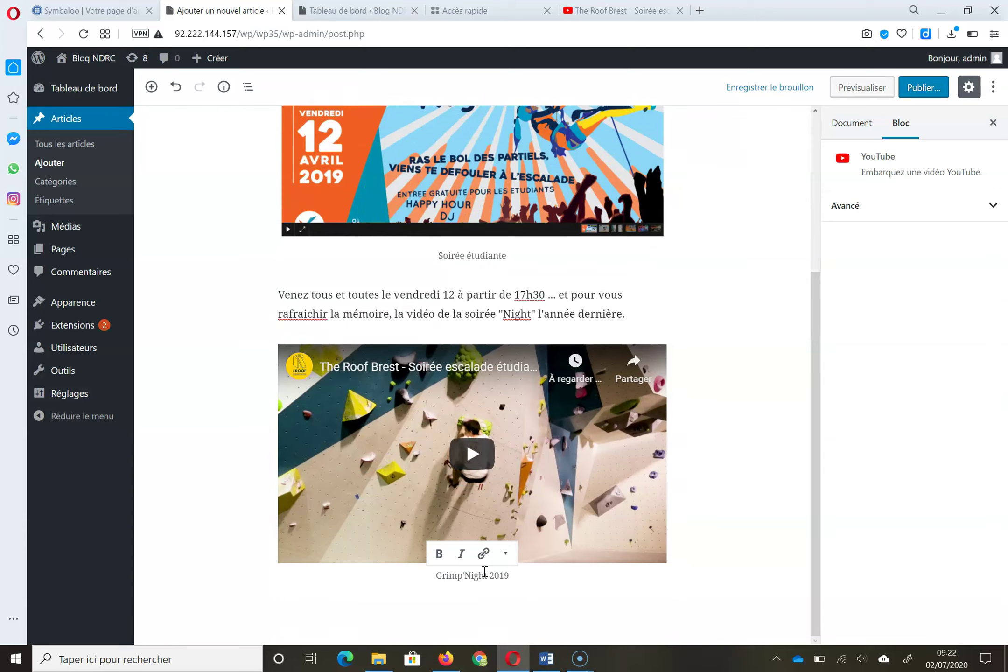
Open the article's document settings.
click(863, 127)
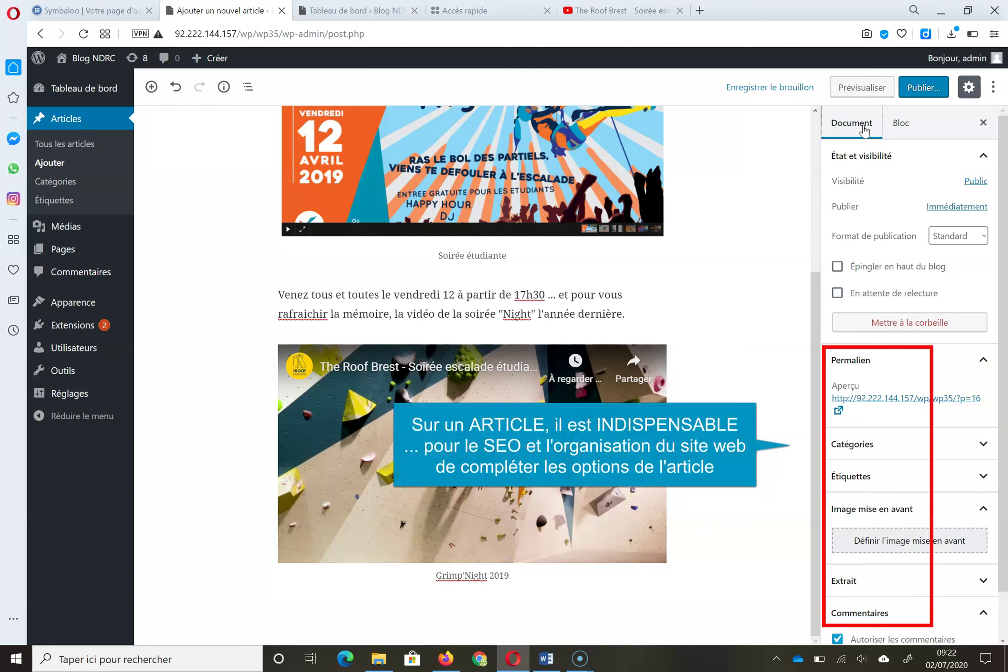